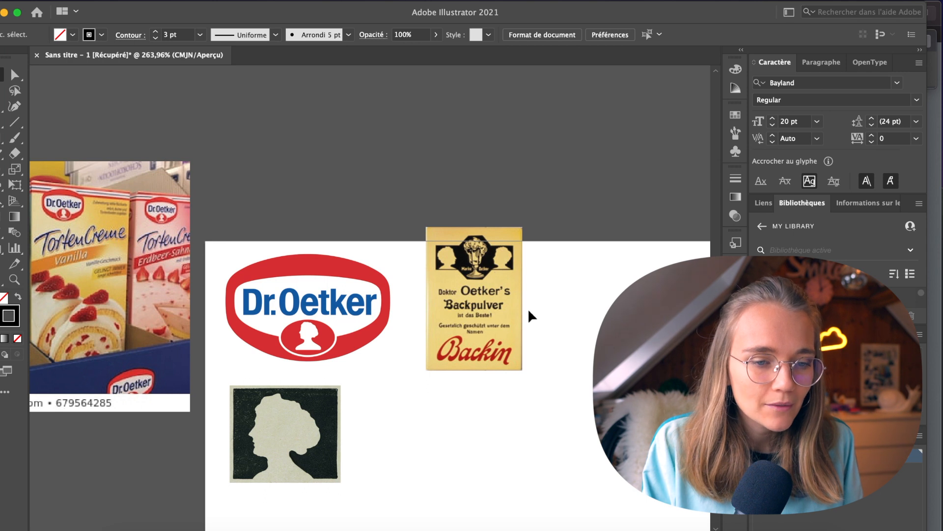
# - Move the vintage silhouette image so it sits directly beneath the Dr.Oetker logo for comparison
pyautogui.scroll(1, 527, 308)
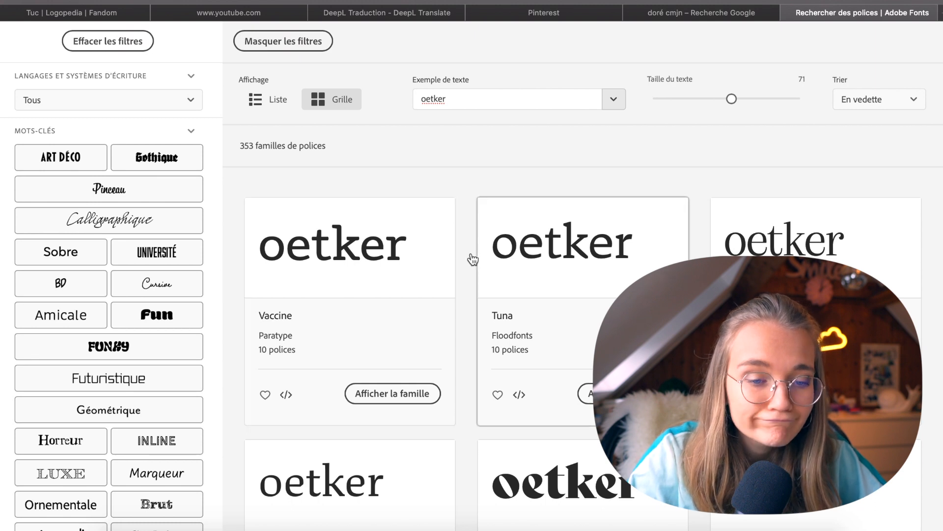
pyautogui.scroll(-3, 467, 259)
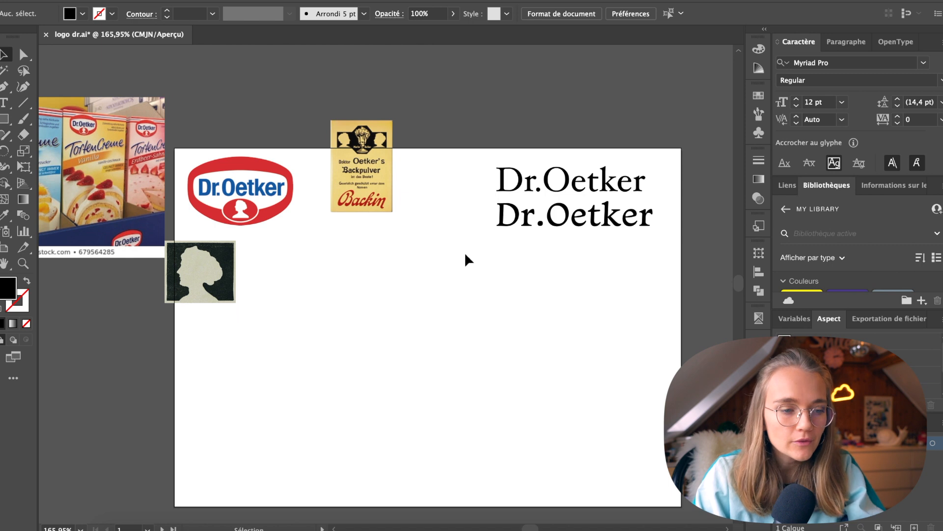
pyautogui.click(223, 273)
pyautogui.moveTo(222, 268); pyautogui.dragTo(262, 268)
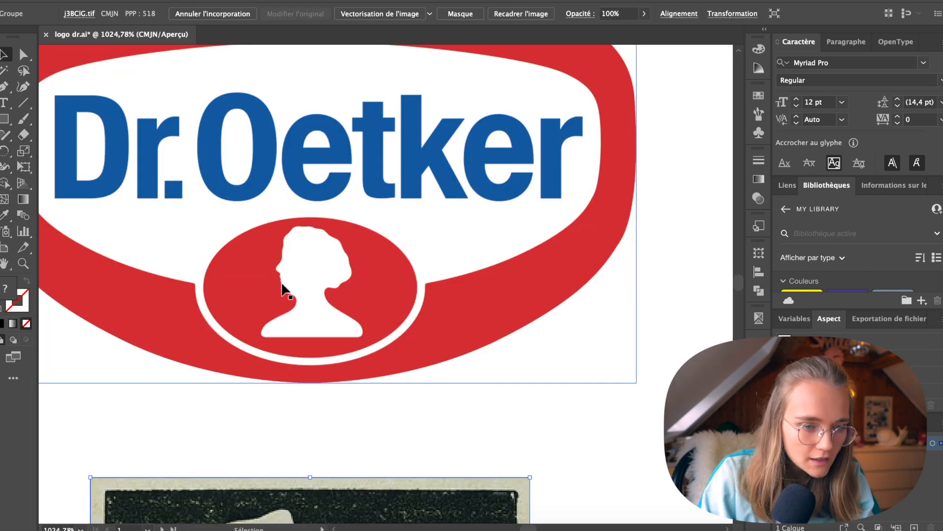
pyautogui.scroll(-5, 282, 282)
pyautogui.scroll(-2, 296, 314)
pyautogui.scroll(3, 311, 364)
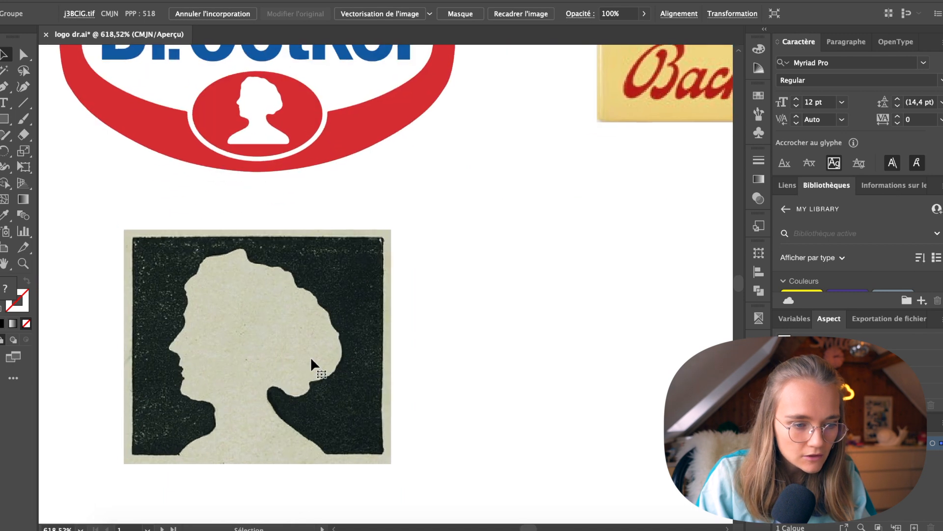
pyautogui.hscroll(-2, 310, 356)
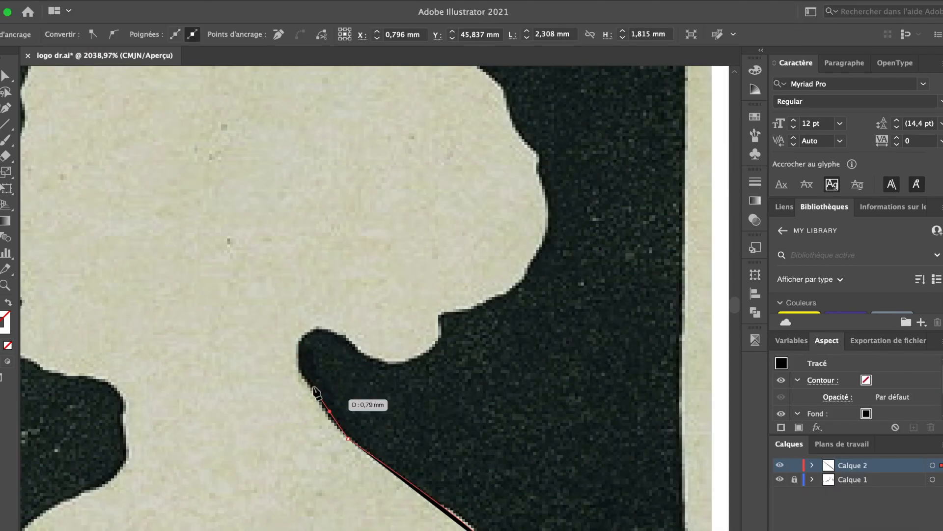
# - Trace the silhouette's nape and the underside of the bun with the Pen tool
pyautogui.moveTo(298, 344); pyautogui.dragTo(312, 333)
pyautogui.moveTo(342, 335); pyautogui.dragTo(361, 358)
pyautogui.moveTo(439, 340)
pyautogui.mouseDown()
pyautogui.moveTo(477, 303)
pyautogui.moveTo(449, 337)
pyautogui.mouseUp()
pyautogui.click(442, 311)
# - Continue the Pen path up the back of the silhouette's hair, following its waves
pyautogui.scroll(5, 441, 312)
pyautogui.moveTo(537, 390); pyautogui.dragTo(520, 246)
pyautogui.moveTo(524, 362); pyautogui.dragTo(514, 351)
pyautogui.moveTo(505, 319); pyautogui.dragTo(502, 305)
pyautogui.moveTo(479, 287); pyautogui.dragTo(452, 245)
pyautogui.moveTo(402, 224); pyautogui.dragTo(377, 166)
# - Continue the Pen path over the crown of the hair and down to the forehead
pyautogui.moveTo(254, 145); pyautogui.dragTo(173, 111)
pyautogui.moveTo(124, 120); pyautogui.dragTo(74, 123)
pyautogui.hscroll(-2, 98, 129)
pyautogui.moveTo(124, 152); pyautogui.dragTo(113, 170)
pyautogui.moveTo(77, 209); pyautogui.dragTo(78, 245)
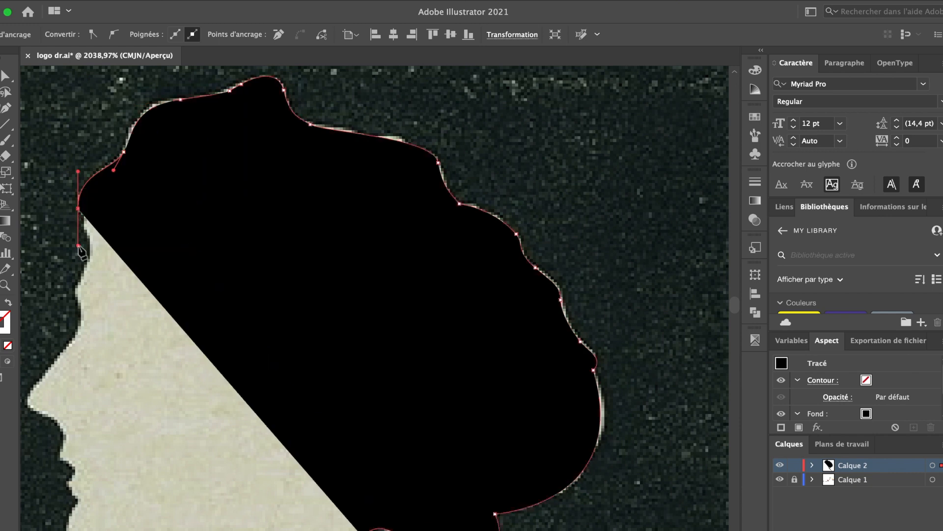
# - Trace the silhouette's forehead and nose down to the nose tip, swapping fill and stroke to see the edge
pyautogui.hotkey('shift', 'x')
pyautogui.moveTo(77, 209); pyautogui.dragTo(80, 282)
pyautogui.hotkey('shift', 'x')
pyautogui.moveTo(78, 305)
pyautogui.mouseDown()
pyautogui.moveTo(83, 317)
pyautogui.moveTo(71, 339)
pyautogui.mouseUp()
pyautogui.moveTo(27, 398); pyautogui.dragTo(28, 408)
# - Trace the silhouette's lips, chin, front neck and shoulder, and close the path along the base
pyautogui.hscroll(-5, 28, 399)
pyautogui.moveTo(300, 414); pyautogui.dragTo(310, 421)
pyautogui.moveTo(311, 448); pyautogui.dragTo(319, 479)
pyautogui.moveTo(327, 497); pyautogui.dragTo(375, 524)
pyautogui.hotkey('shift', 'x')
pyautogui.scroll(-5, 375, 471)
pyautogui.moveTo(373, 410)
pyautogui.mouseDown()
pyautogui.moveTo(385, 431)
pyautogui.moveTo(373, 475)
pyautogui.mouseUp()
pyautogui.moveTo(302, 378); pyautogui.dragTo(282, 406)
pyautogui.scroll(-3, 282, 356)
pyautogui.click(566, 364)
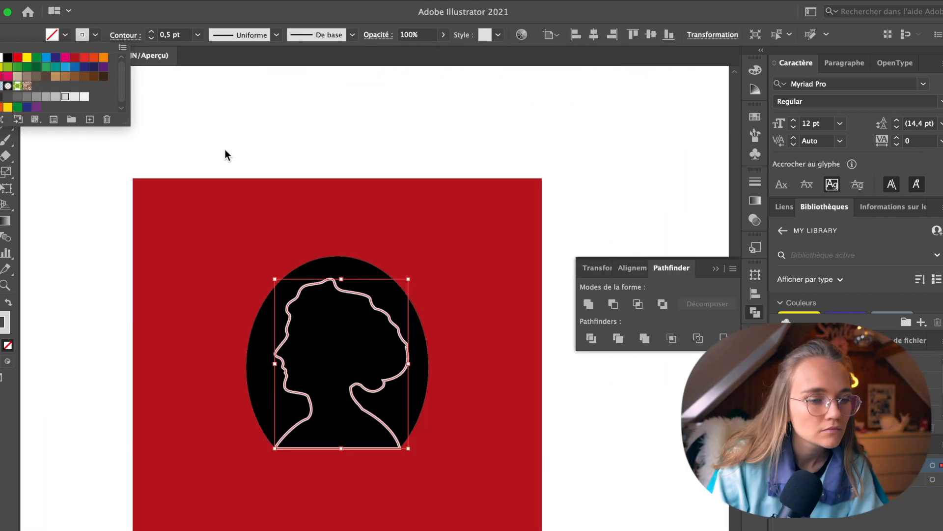
pyautogui.click(225, 146)
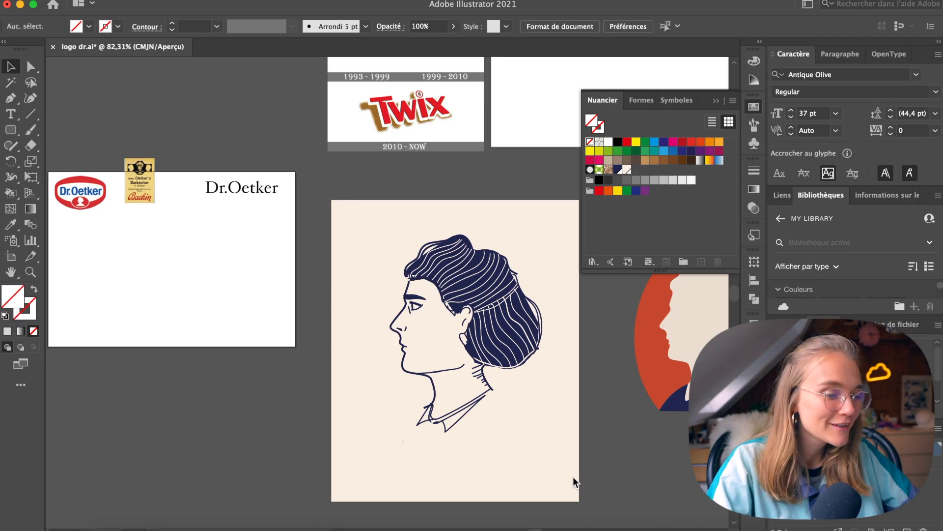
pyautogui.scroll(5, 573, 477)
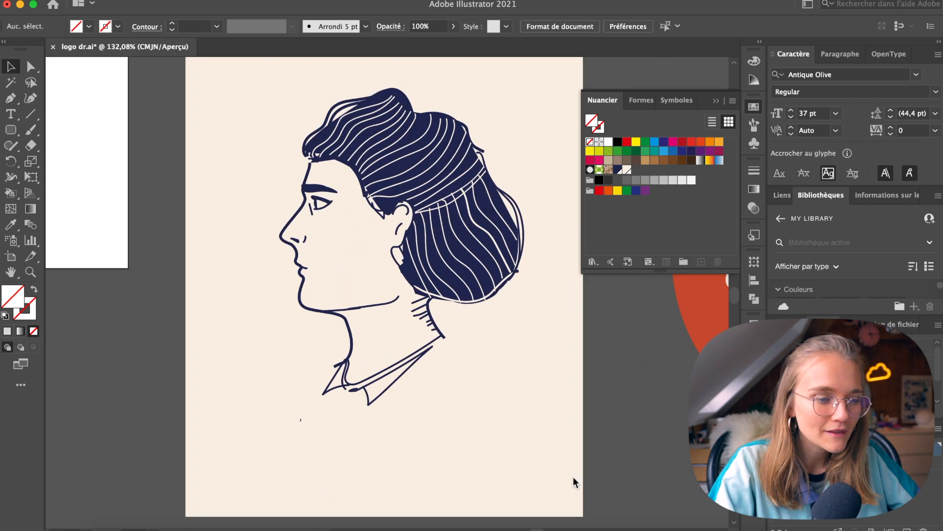
pyautogui.scroll(5, 448, 248)
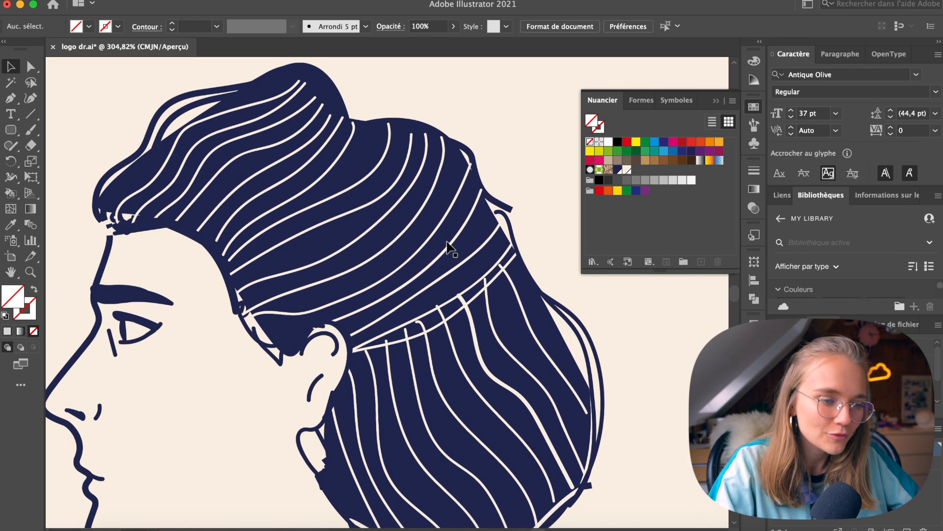
pyautogui.scroll(-1, 449, 248)
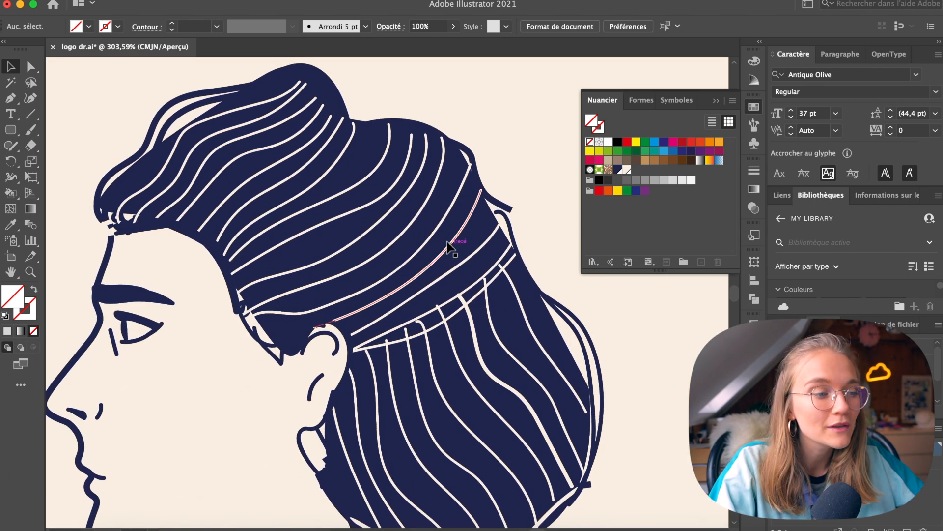
pyautogui.scroll(-7, 572, 229)
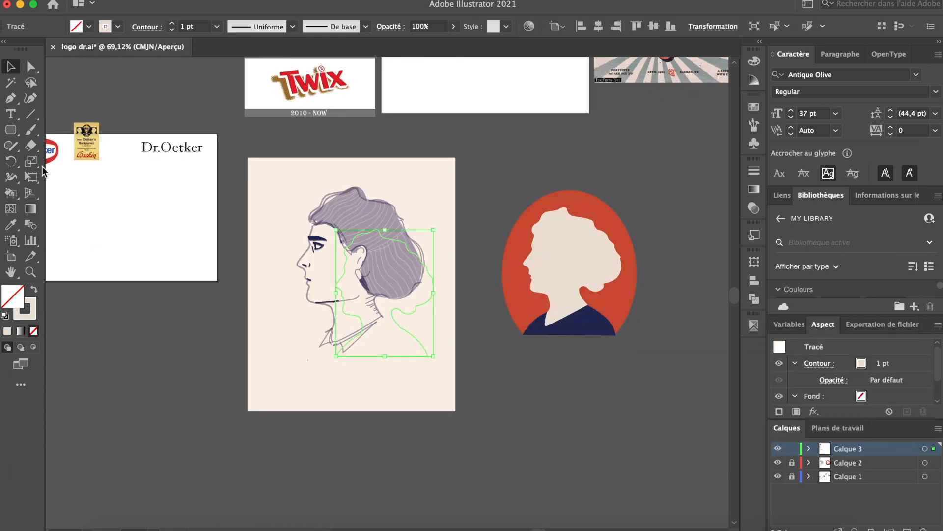
# - Give the silhouette outline a navy 2 pt stroke and lay it over the sketched head on the poster
pyautogui.click(754, 107)
pyautogui.scroll(3, 311, 199)
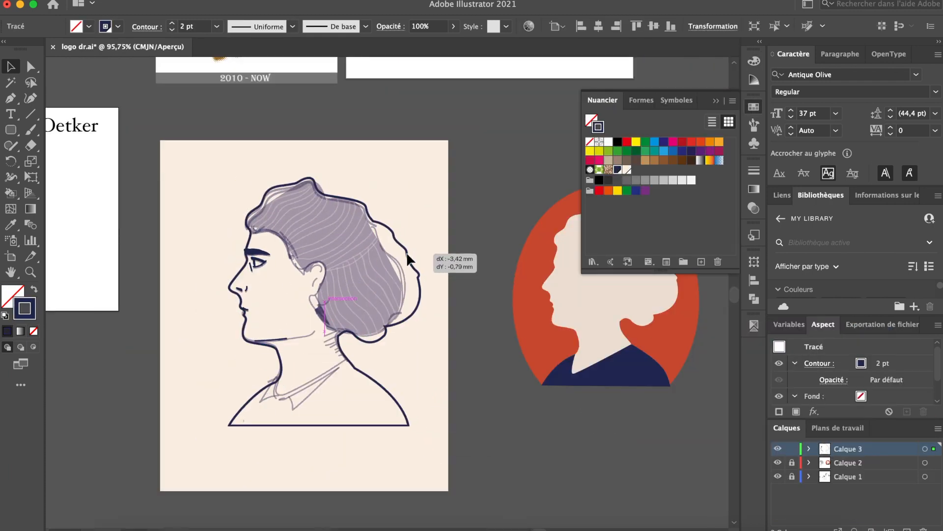
pyautogui.scroll(3, 442, 196)
pyautogui.moveTo(475, 291); pyautogui.dragTo(441, 348)
pyautogui.scroll(-3, 441, 348)
# - Reshape the outline at the back of the hair by removing an anchor point and moving its neighbours onto the sketch
pyautogui.press('-')
pyautogui.click(427, 204)
pyautogui.click(31, 68)
pyautogui.scroll(-3, 506, 256)
pyautogui.moveTo(491, 284); pyautogui.dragTo(458, 296)
pyautogui.scroll(3, 468, 286)
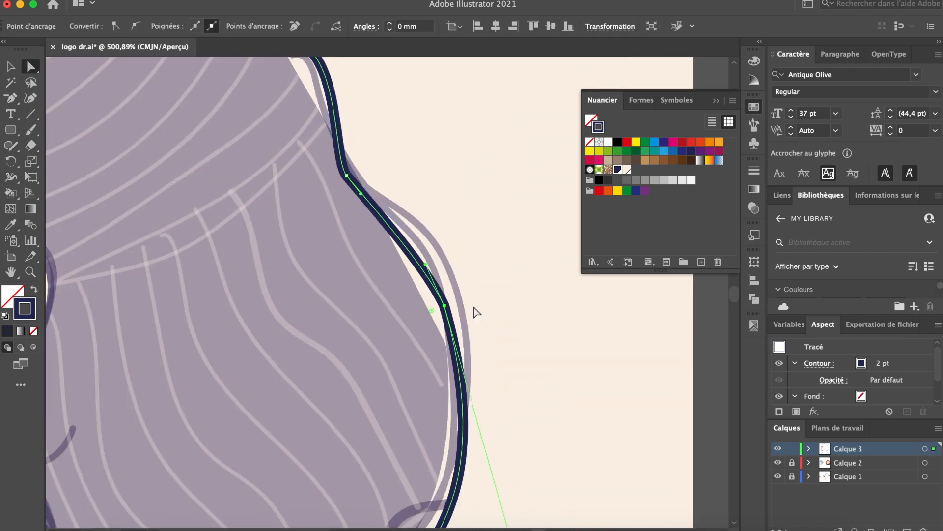
pyautogui.scroll(-3, 556, 204)
pyautogui.moveTo(452, 427); pyautogui.dragTo(453, 405)
pyautogui.click(320, 429)
pyautogui.click(136, 26)
pyautogui.press('super+c')
pyautogui.press('super+f')
pyautogui.press('super+z')
pyautogui.press('super+z')
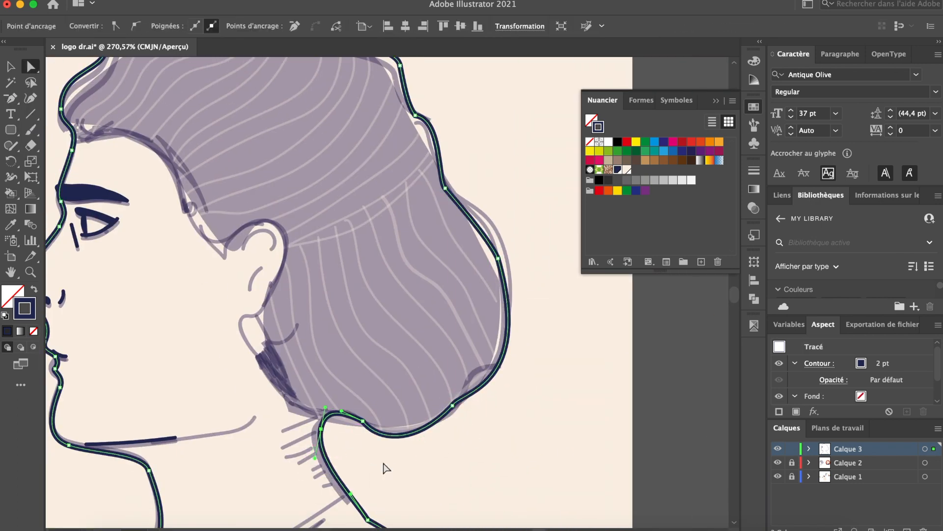
# - Adjust the position of the outline at the nape, where the bun meets the neck
pyautogui.scroll(-3, 385, 467)
pyautogui.scroll(5, 315, 408)
pyautogui.click(354, 415)
pyautogui.press('v')
pyautogui.moveTo(325, 385); pyautogui.dragTo(330, 395)
pyautogui.click(374, 393)
# - Draw the lower hair edge with the Pen tool from the forehead over the temple and around the ear
pyautogui.scroll(-4, 457, 269)
pyautogui.scroll(1, 457, 269)
pyautogui.press('p')
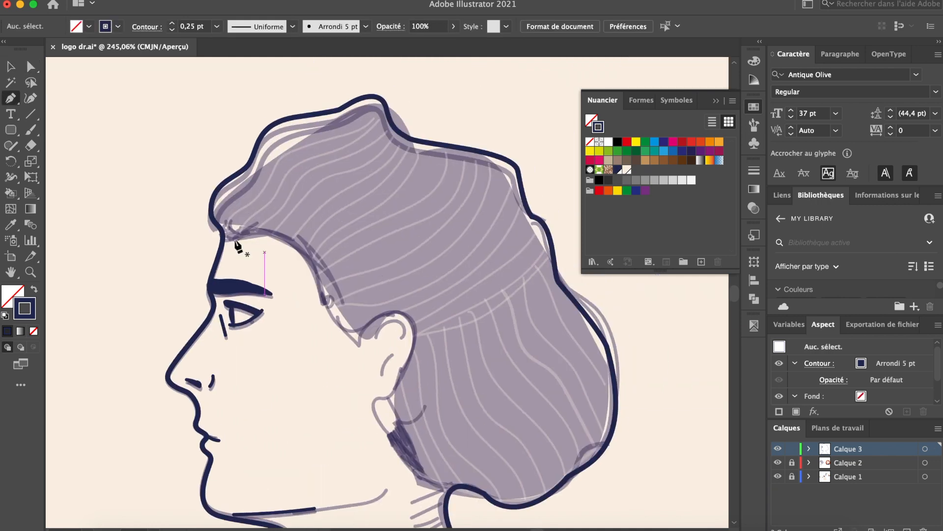
pyautogui.moveTo(220, 230); pyautogui.dragTo(228, 237)
pyautogui.moveTo(303, 249); pyautogui.dragTo(330, 277)
pyautogui.moveTo(391, 313); pyautogui.dragTo(393, 314)
pyautogui.moveTo(408, 401); pyautogui.dragTo(395, 444)
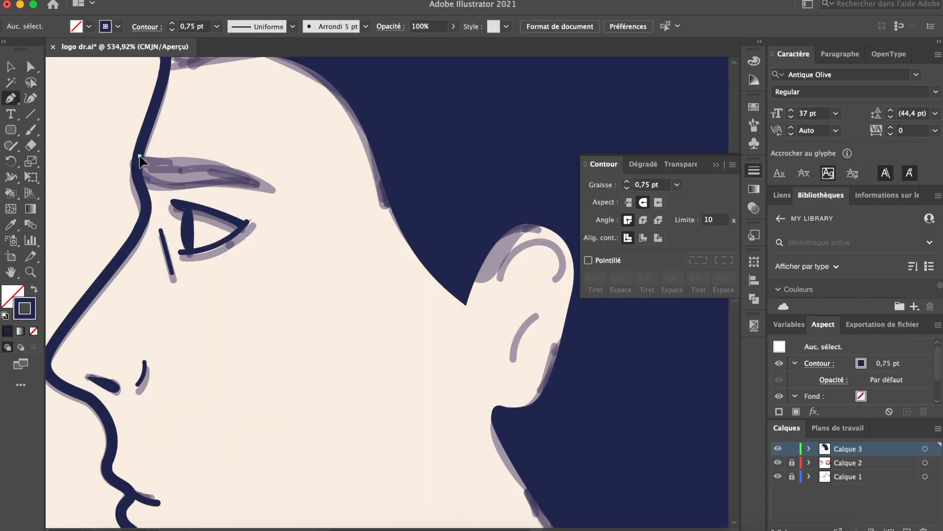
# - Draw the eyebrow as a closed Pen shape over the sketched eyebrow
pyautogui.moveTo(274, 190); pyautogui.dragTo(285, 192)
pyautogui.click(152, 193)
pyautogui.click(139, 160)
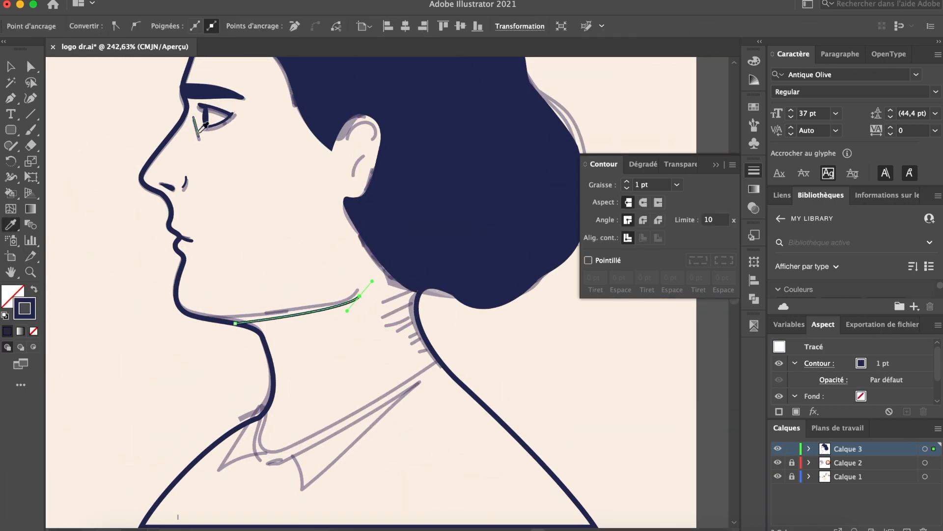
# - Draw a closed shadow shape with the Pen tool over the sketched hatching at the back of the neck
pyautogui.scroll(5, 375, 284)
pyautogui.press('p')
pyautogui.click(327, 273)
pyautogui.moveTo(390, 362); pyautogui.dragTo(398, 364)
pyautogui.click(327, 273)
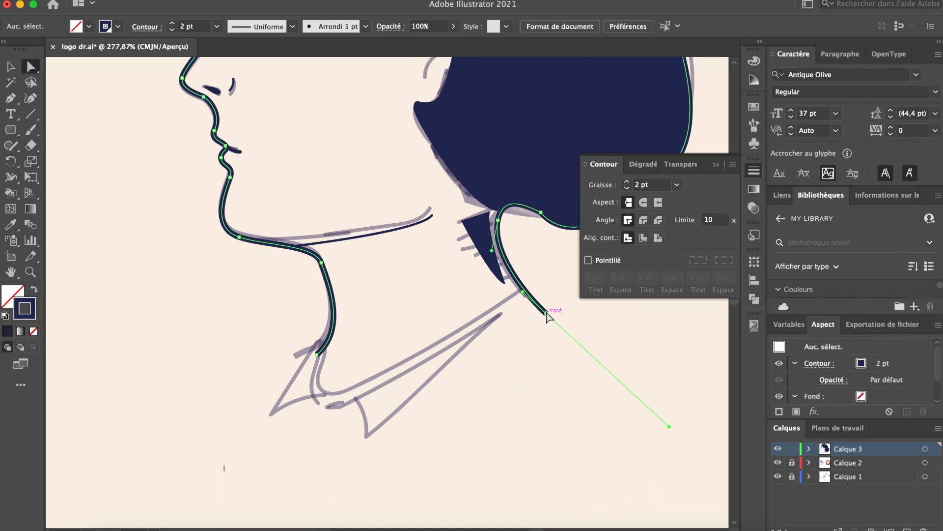
# - Reshape the neck lines above the collar by moving their anchor points and handles
pyautogui.click(533, 266)
pyautogui.moveTo(547, 313); pyautogui.dragTo(700, 137)
pyautogui.press('p')
pyautogui.click(317, 354)
pyautogui.press('a')
pyautogui.moveTo(479, 275); pyautogui.dragTo(461, 282)
pyautogui.click(477, 257)
pyautogui.scroll(5, 232, 387)
pyautogui.moveTo(267, 335)
pyautogui.mouseDown()
pyautogui.moveTo(252, 379)
pyautogui.moveTo(273, 333)
pyautogui.mouseUp()
pyautogui.moveTo(273, 187); pyautogui.dragTo(267, 177)
pyautogui.click(208, 280)
# - Draw the front collar flap with the Pen tool over the sketched collar and adjust it
pyautogui.scroll(-4, 209, 279)
pyautogui.press('p')
pyautogui.click(267, 294)
pyautogui.click(189, 395)
pyautogui.moveTo(265, 366); pyautogui.dragTo(301, 354)
pyautogui.click(13, 72)
pyautogui.click(290, 363)
pyautogui.moveTo(316, 426); pyautogui.dragTo(320, 454)
pyautogui.click(510, 241)
# - Change the stroke weight of the portrait's fine detail lines
pyautogui.click(11, 67)
pyautogui.click(124, 277)
pyautogui.scroll(-5, 124, 277)
pyautogui.scroll(5, 310, 123)
pyautogui.click(216, 26)
pyautogui.click(234, 42)
pyautogui.scroll(-5, 295, 261)
pyautogui.click(216, 26)
pyautogui.click(233, 42)
# - Reposition small portrait details and move the hair's corner anchor point in front of the ear
pyautogui.scroll(6, 284, 260)
pyautogui.moveTo(362, 285)
pyautogui.mouseDown()
pyautogui.moveTo(423, 242)
pyautogui.moveTo(428, 283)
pyautogui.mouseUp()
pyautogui.moveTo(404, 332); pyautogui.dragTo(378, 377)
pyautogui.scroll(8, 315, 265)
pyautogui.click(31, 66)
pyautogui.moveTo(321, 295); pyautogui.dragTo(318, 301)
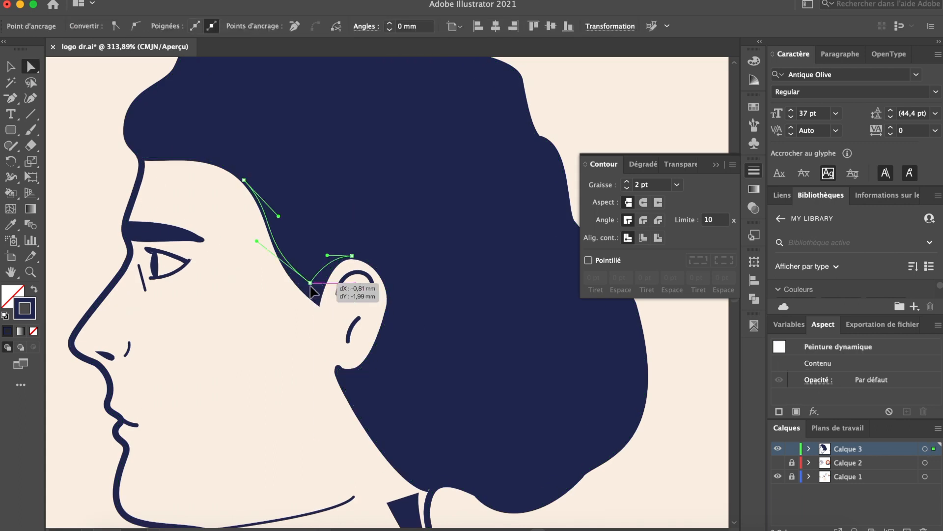
pyautogui.click(11, 66)
pyautogui.click(289, 390)
pyautogui.scroll(-4, 289, 390)
pyautogui.scroll(5, 301, 340)
pyautogui.click(31, 66)
pyautogui.click(374, 366)
pyautogui.click(670, 339)
# - Move the hair shape's lower anchor point at the nape to meet the back neck line
pyautogui.scroll(-5, 670, 339)
pyautogui.hscroll(3, 629, 430)
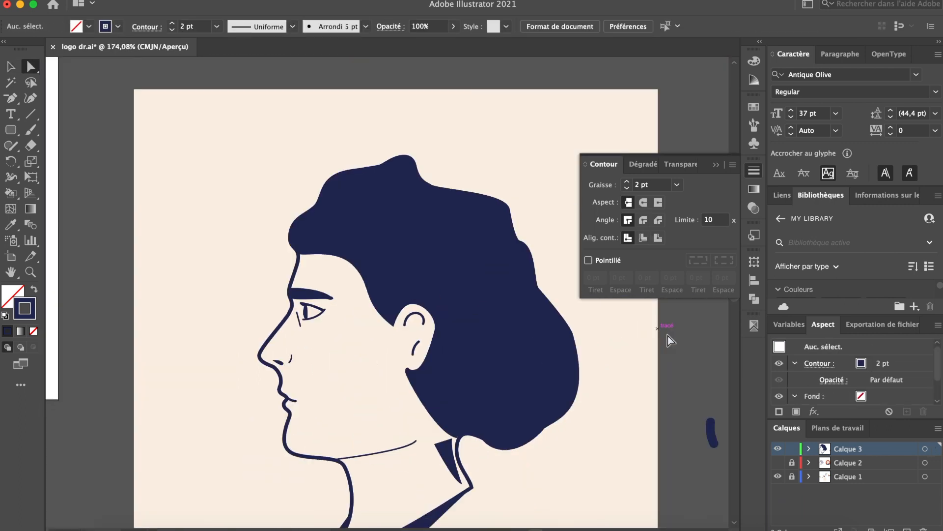
pyautogui.click(466, 433)
pyautogui.scroll(5, 469, 431)
pyautogui.moveTo(463, 444); pyautogui.dragTo(457, 443)
pyautogui.click(227, 175)
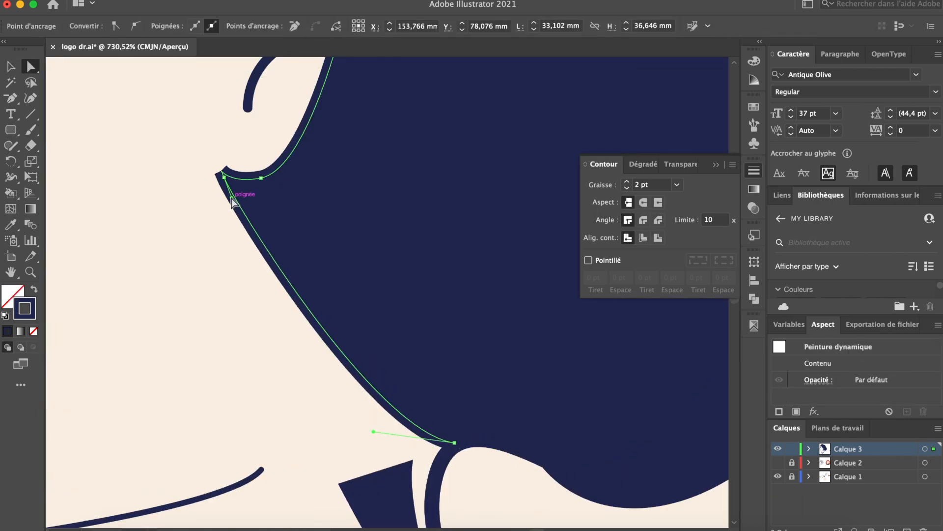
pyautogui.click(314, 334)
# - Delete the stray navy stroke lying beside the poster artboard
pyautogui.scroll(-7, 329, 325)
pyautogui.click(11, 67)
pyautogui.scroll(-2, 152, 145)
pyautogui.click(354, 302)
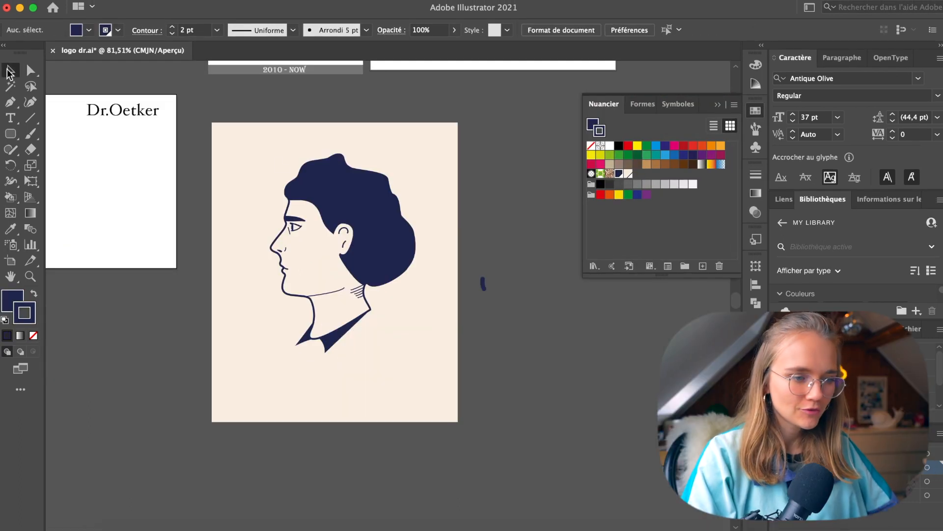
pyautogui.moveTo(473, 279); pyautogui.dragTo(465, 272)
pyautogui.press('Delete')
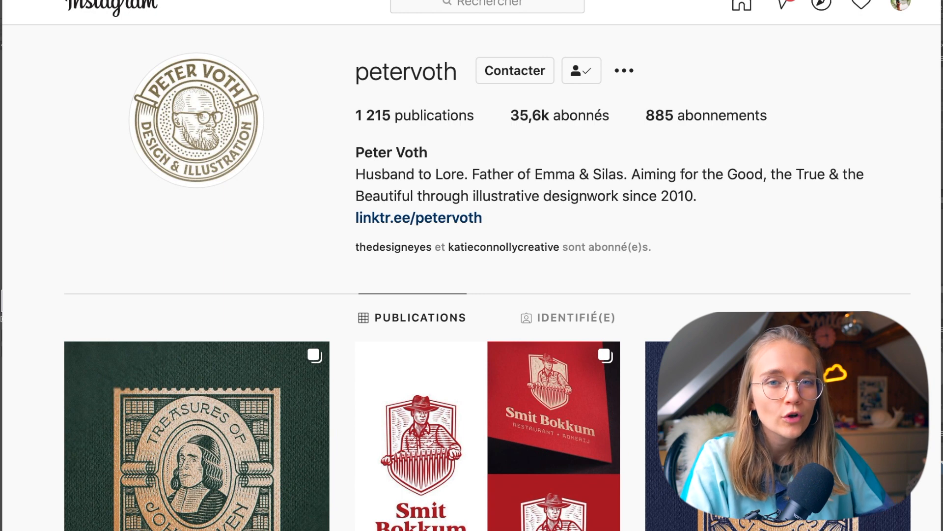
# - Browse the engraved-style logo illustrations on the designer's Instagram profile
pyautogui.scroll(-2, 486, 290)
pyautogui.scroll(-2, 487, 277)
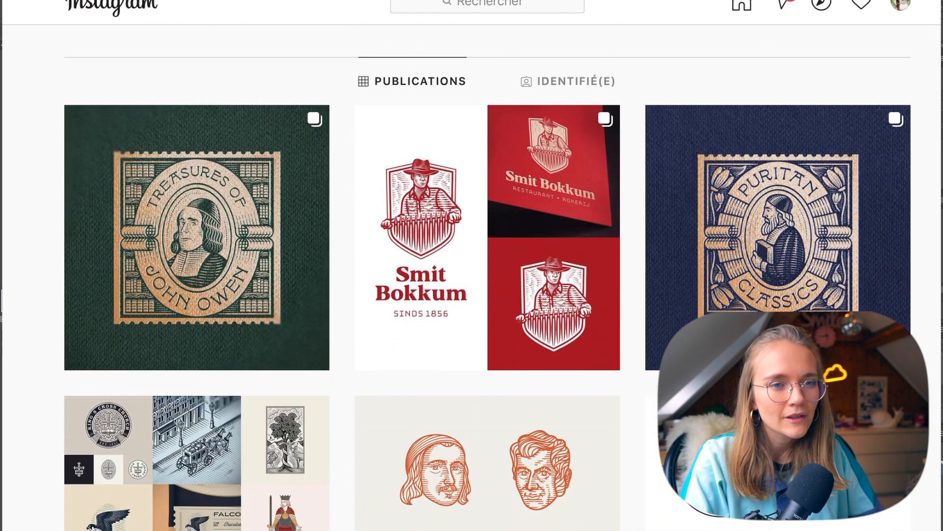
pyautogui.scroll(-15, 487, 277)
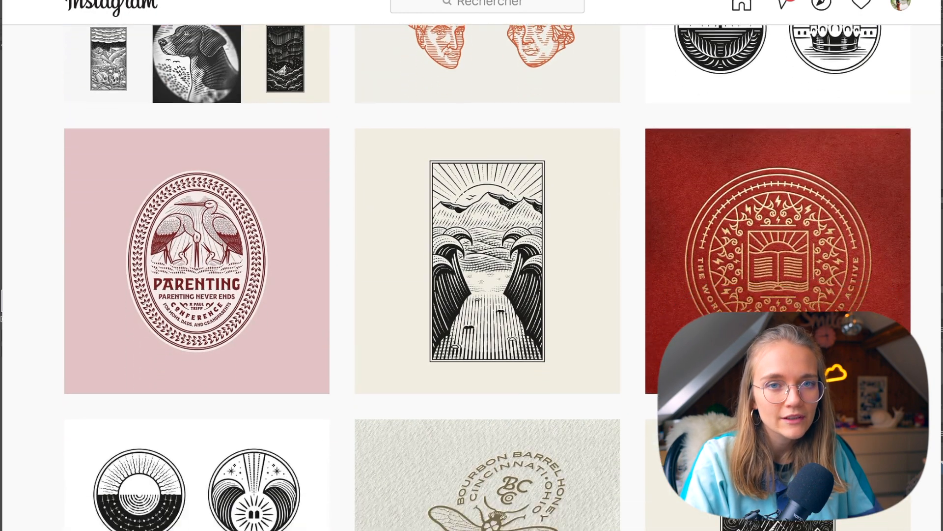
pyautogui.scroll(-4, 487, 277)
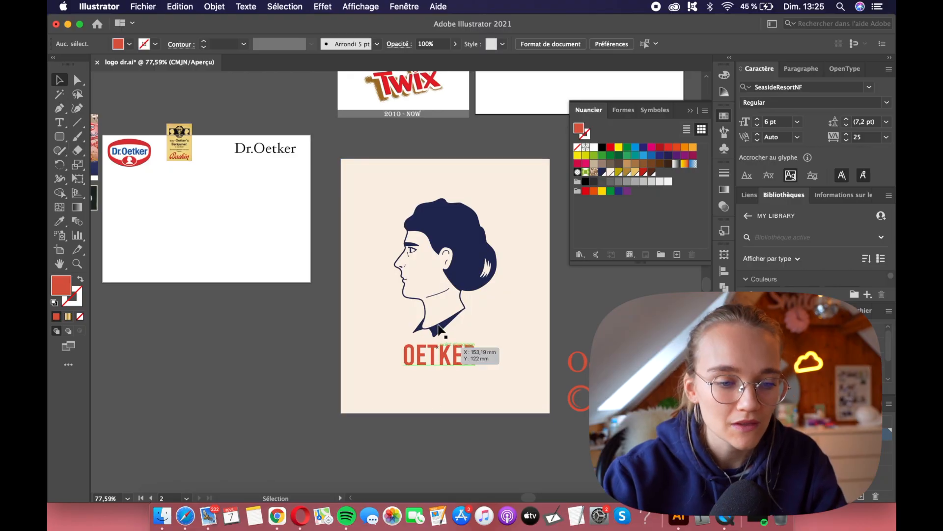
pyautogui.scroll(5, 431, 400)
pyautogui.scroll(-2, 439, 328)
pyautogui.hscroll(3, 439, 328)
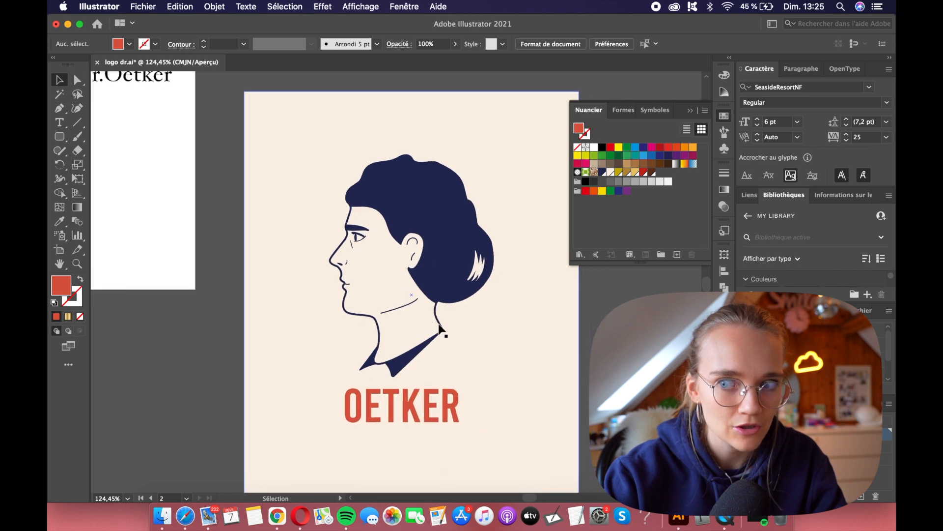
pyautogui.scroll(-1, 441, 330)
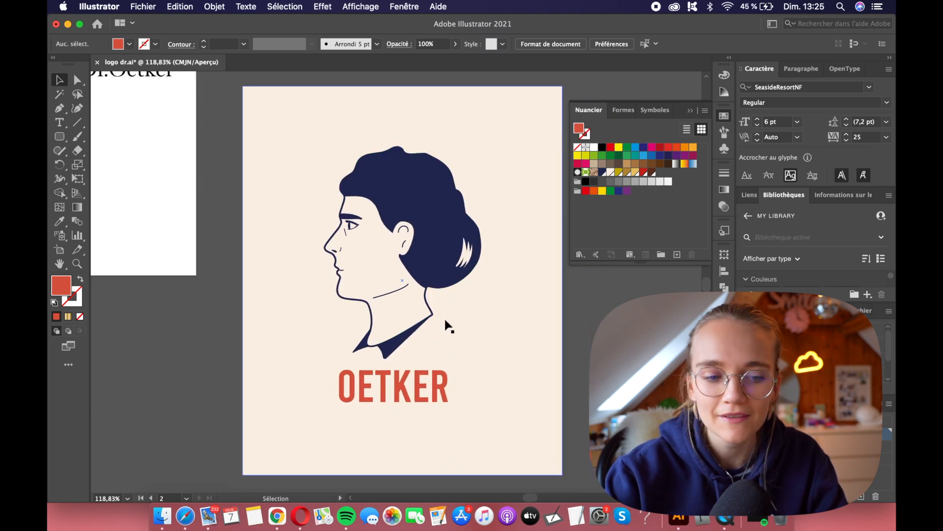
pyautogui.hscroll(-3, 504, 306)
pyautogui.scroll(1, 503, 305)
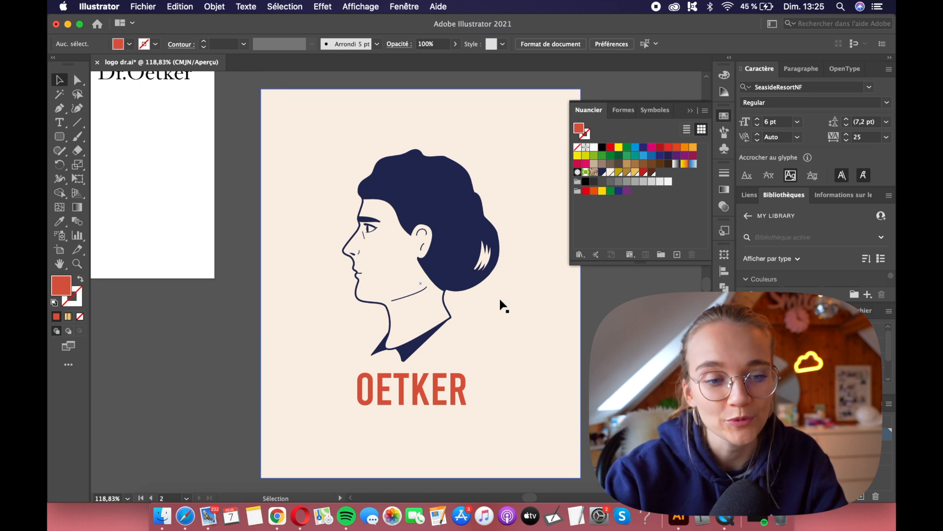
pyautogui.scroll(-1, 501, 302)
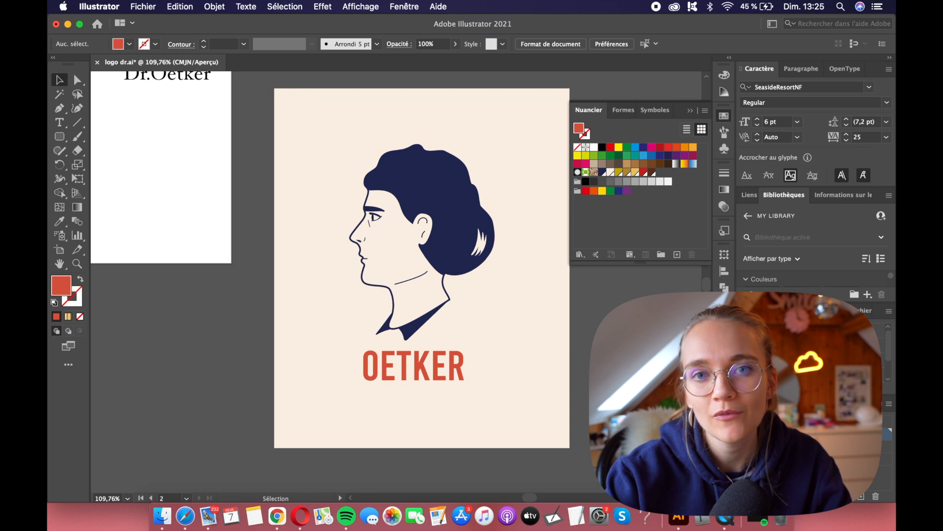
# - Lock the beige poster background behind the portrait and the OETKER text
pyautogui.click(461, 375)
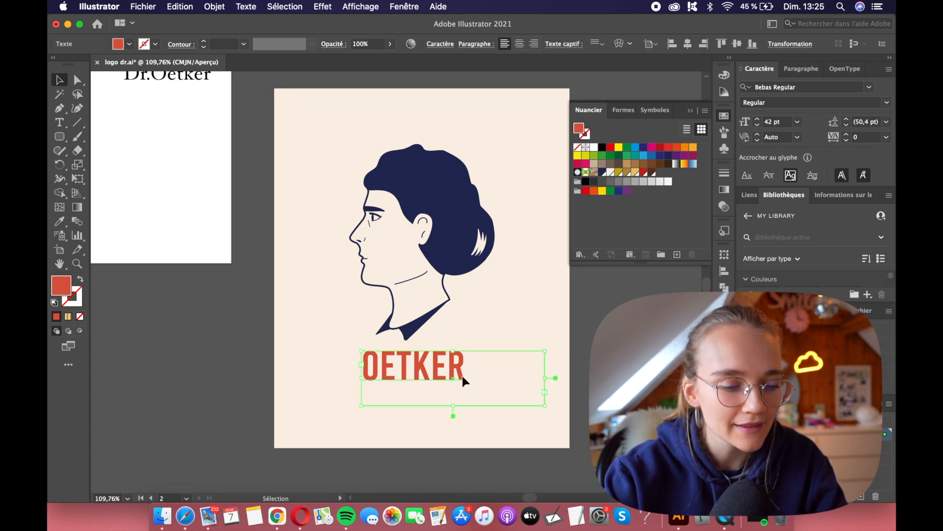
pyautogui.click(496, 396)
pyautogui.press('super+2')
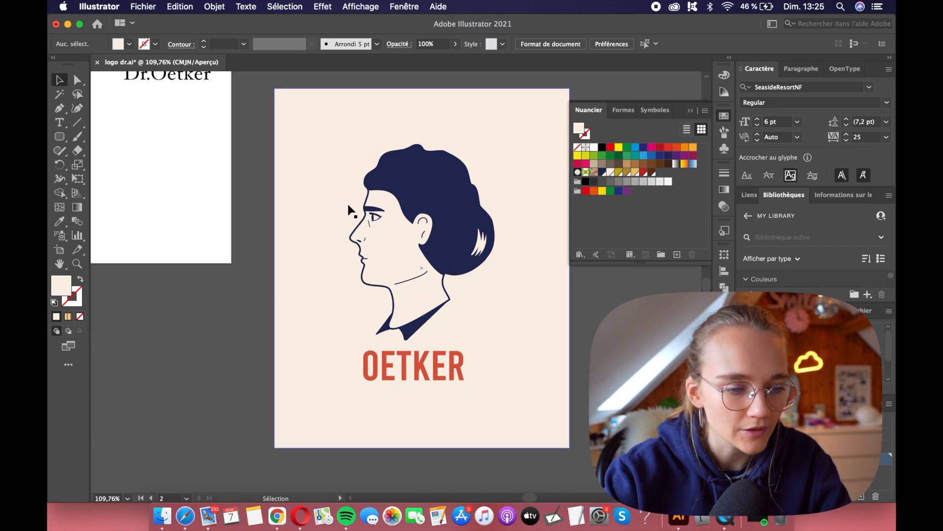
# - Straighten the lower edge of the eyebrow by adjusting its anchor points near the nose bridge
pyautogui.scroll(8, 349, 207)
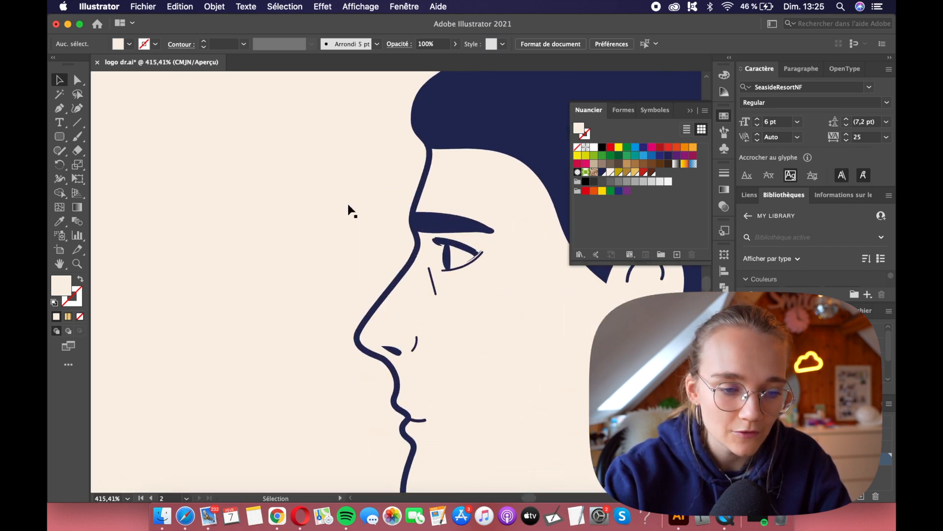
pyautogui.scroll(2, 349, 210)
pyautogui.scroll(3, 400, 220)
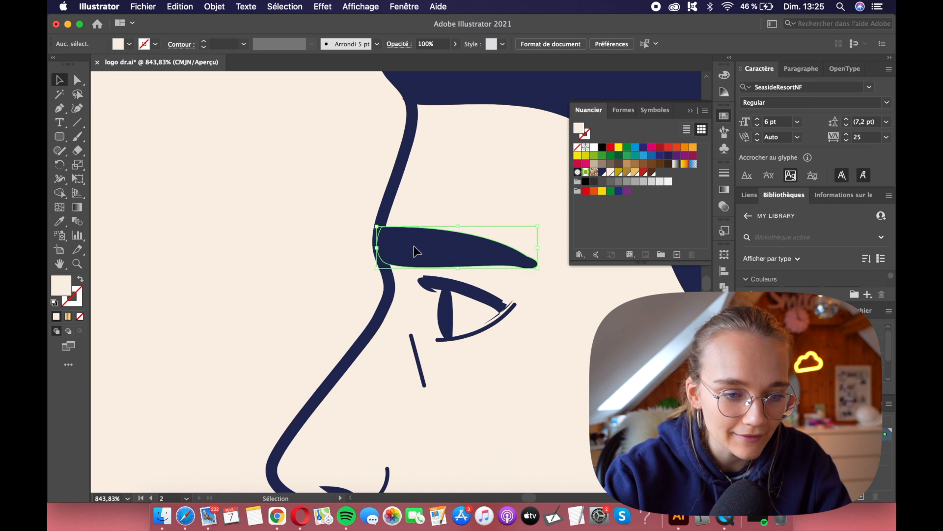
pyautogui.press('a')
pyautogui.moveTo(411, 267); pyautogui.dragTo(413, 270)
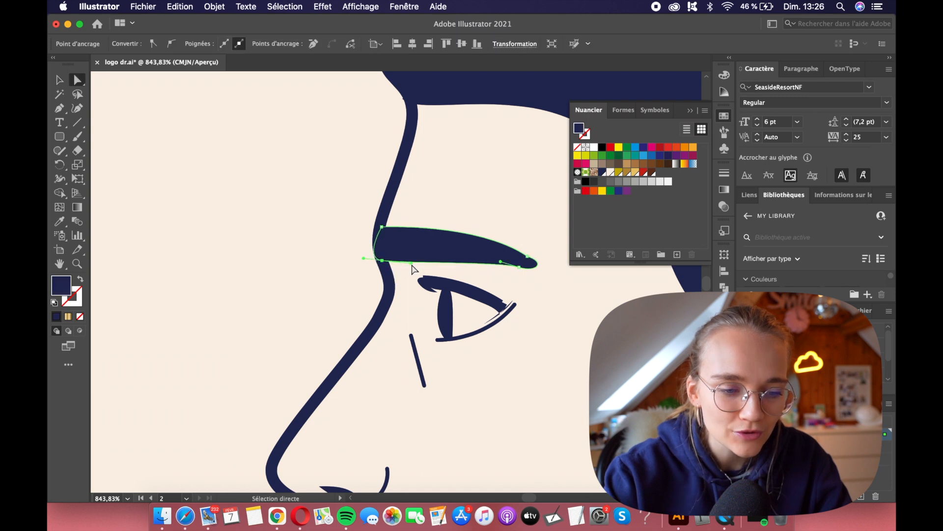
pyautogui.click(154, 252)
pyautogui.scroll(-8, 154, 252)
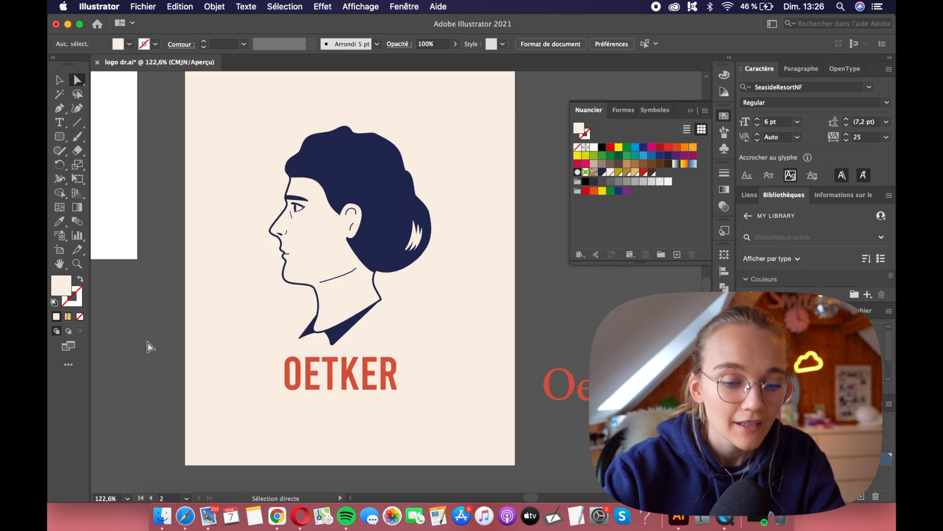
# - Try the serif Oetker text beneath the portrait in place of the bold OETKER lettering
pyautogui.hscroll(-2, 148, 346)
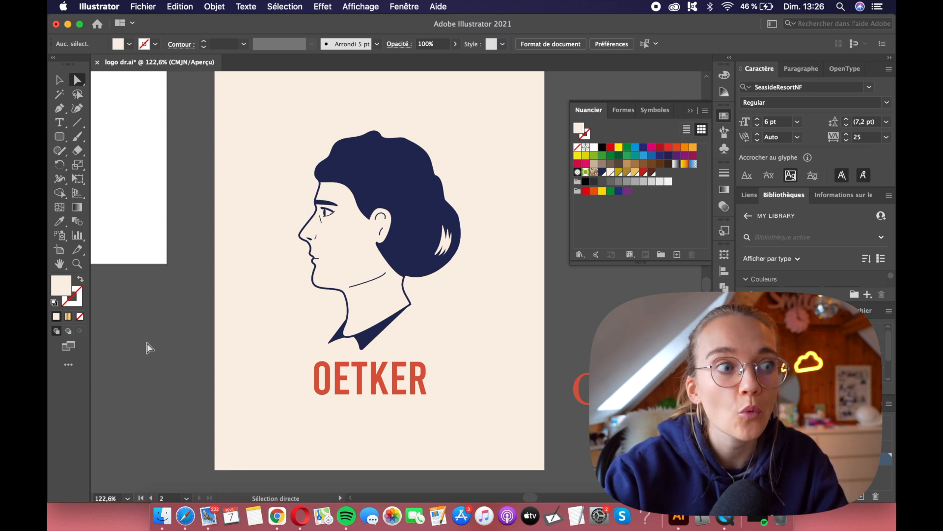
pyautogui.press('v')
pyautogui.scroll(-2, 267, 337)
pyautogui.hscroll(2, 267, 337)
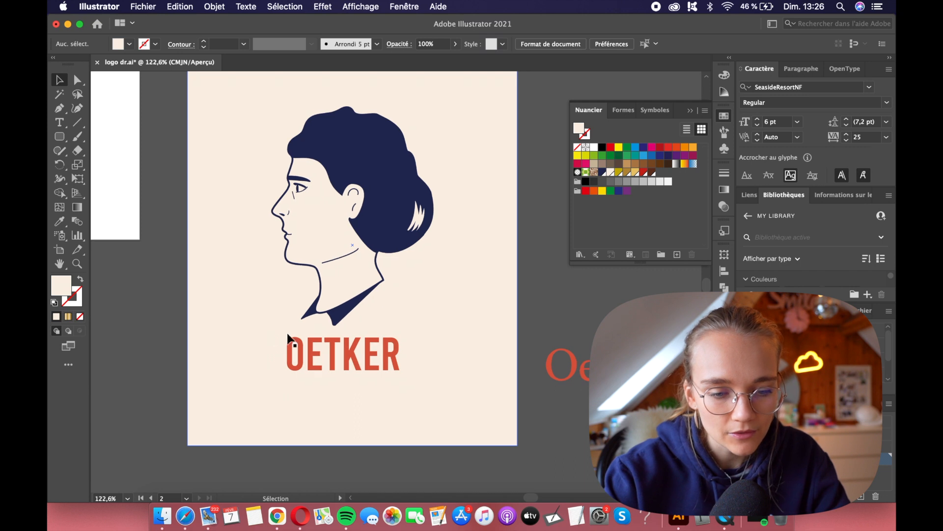
pyautogui.moveTo(629, 377); pyautogui.dragTo(356, 408)
pyautogui.moveTo(382, 407); pyautogui.dragTo(386, 362)
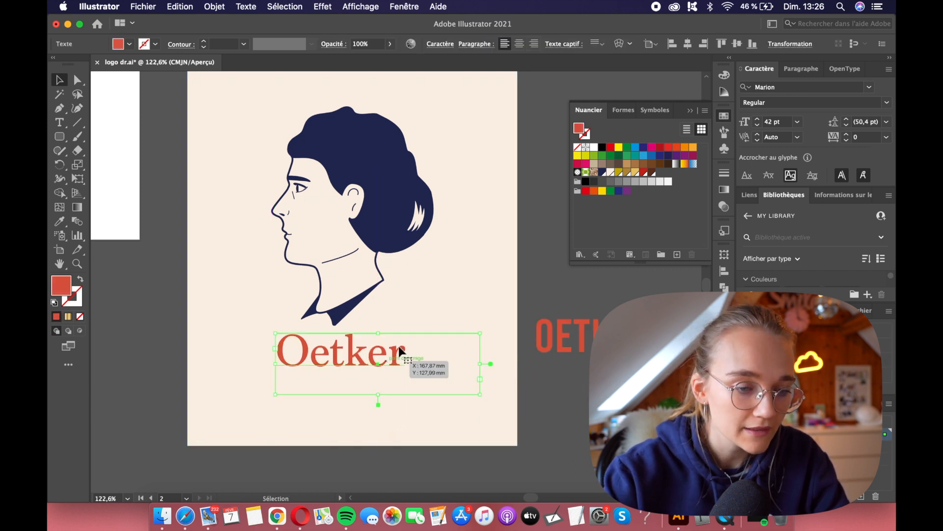
pyautogui.click(441, 325)
pyautogui.scroll(-2, 441, 325)
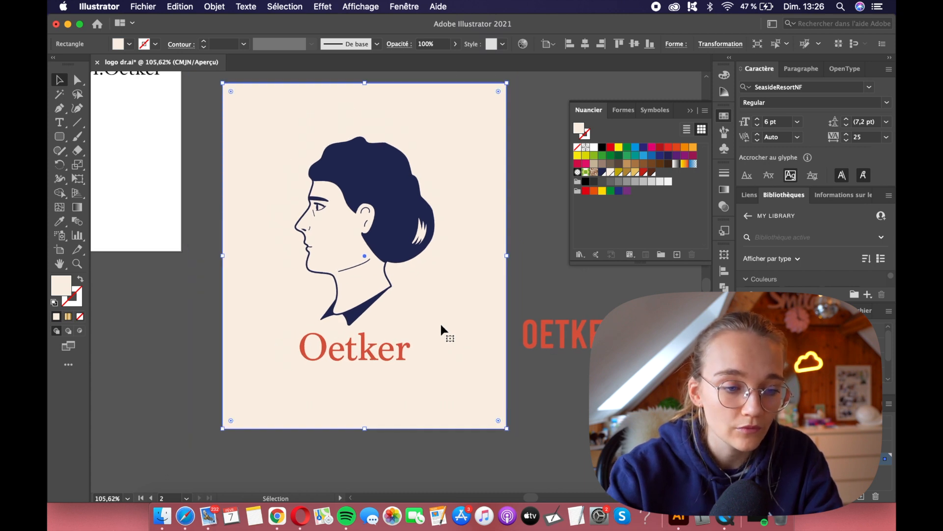
# - Move the serif Oetker text off the poster and place the bold OETKER lettering back beneath the portrait
pyautogui.click(527, 377)
pyautogui.moveTo(377, 356); pyautogui.dragTo(649, 401)
pyautogui.moveTo(610, 345); pyautogui.dragTo(386, 368)
pyautogui.scroll(4, 376, 362)
pyautogui.moveTo(551, 420); pyautogui.dragTo(464, 400)
pyautogui.moveTo(421, 372); pyautogui.dragTo(416, 366)
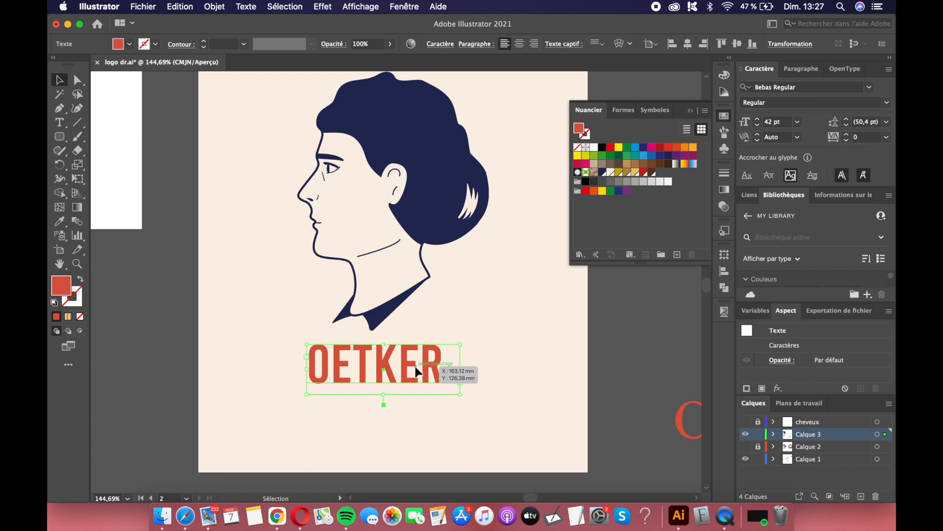
# - Warp the OETKER lettering into a downward-bowing arc and move it slightly closer to the collar
pyautogui.click(619, 44)
pyautogui.moveTo(497, 234); pyautogui.dragTo(453, 234)
pyautogui.click(552, 320)
pyautogui.moveTo(424, 371); pyautogui.dragTo(423, 362)
pyautogui.click(511, 330)
pyautogui.scroll(-1, 511, 329)
# - Add a separate text reading "DR." to the left of the collar and sample the OETKER lettering's appearance for it
pyautogui.click(600, 327)
pyautogui.click(60, 123)
pyautogui.moveTo(268, 284); pyautogui.dragTo(332, 323)
pyautogui.write('DR.')
pyautogui.press('super+a')
pyautogui.click(60, 221)
pyautogui.click(330, 349)
# - Set the DR. text in the Bebas font and increase its font size
pyautogui.click(59, 80)
pyautogui.doubleClick(388, 364)
pyautogui.doubleClick(276, 289)
pyautogui.press('super+a')
pyautogui.click(869, 87)
pyautogui.write('beba')
pyautogui.click(688, 145)
pyautogui.scroll(5, 263, 307)
pyautogui.click(757, 119)
pyautogui.click(60, 80)
pyautogui.click(207, 129)
# - Move the DR. text into place beside the collar and enlarge its font size one more step
pyautogui.scroll(-5, 207, 129)
pyautogui.doubleClick(309, 277)
pyautogui.moveTo(284, 262); pyautogui.dragTo(307, 279)
pyautogui.click(757, 119)
pyautogui.click(59, 80)
# - Duplicate the DR. text to the right of the collar, change the copy to "1891" and reduce its font size
pyautogui.moveTo(307, 279); pyautogui.dragTo(463, 280)
pyautogui.scroll(1, 195, 336)
pyautogui.doubleClick(487, 273)
pyautogui.press('super+a')
pyautogui.write('1891')
pyautogui.press('super+a')
pyautogui.click(757, 124)
pyautogui.scroll(-1, 316, 341)
# - Try a short horizontal line beside the DR. text and style its stroke
pyautogui.click(78, 123)
pyautogui.moveTo(303, 267); pyautogui.dragTo(330, 268)
pyautogui.click(155, 44)
pyautogui.click(81, 89)
pyautogui.click(782, 345)
pyautogui.click(715, 176)
pyautogui.click(274, 278)
# - Try fine-tuning the position of the short line beside the lettering
pyautogui.click(60, 79)
pyautogui.scroll(5, 306, 271)
pyautogui.click(351, 268)
pyautogui.moveTo(352, 262)
pyautogui.mouseDown()
pyautogui.moveTo(363, 355)
pyautogui.moveTo(351, 267)
pyautogui.mouseUp()
pyautogui.moveTo(348, 310); pyautogui.dragTo(353, 307)
pyautogui.scroll(-3, 361, 241)
pyautogui.click(353, 251)
pyautogui.scroll(5, 355, 275)
pyautogui.click(372, 256)
pyautogui.keyDown('shift'); pyautogui.click(366, 102); pyautogui.keyUp('shift')
# - Duplicate the finished poster with its portrait and lettering to the right of the original
pyautogui.scroll(-5, 363, 133)
pyautogui.hscroll(4, 329, 135)
pyautogui.moveTo(208, 199); pyautogui.dragTo(492, 202)
pyautogui.moveTo(502, 233); pyautogui.dragTo(508, 233)
# - Set the arched lettering of the duplicated poster in the Marion font
pyautogui.scroll(-5, 473, 264)
pyautogui.click(579, 278)
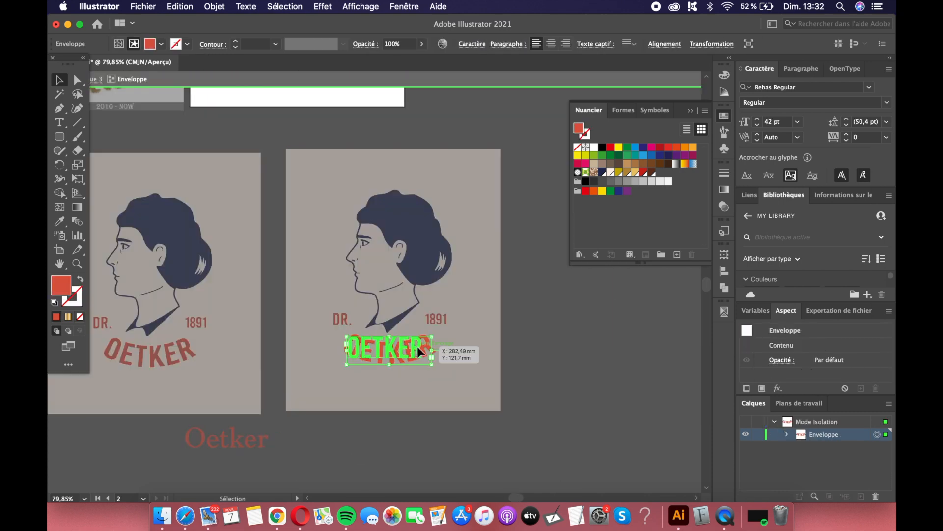
pyautogui.click(869, 87)
pyautogui.click(805, 103)
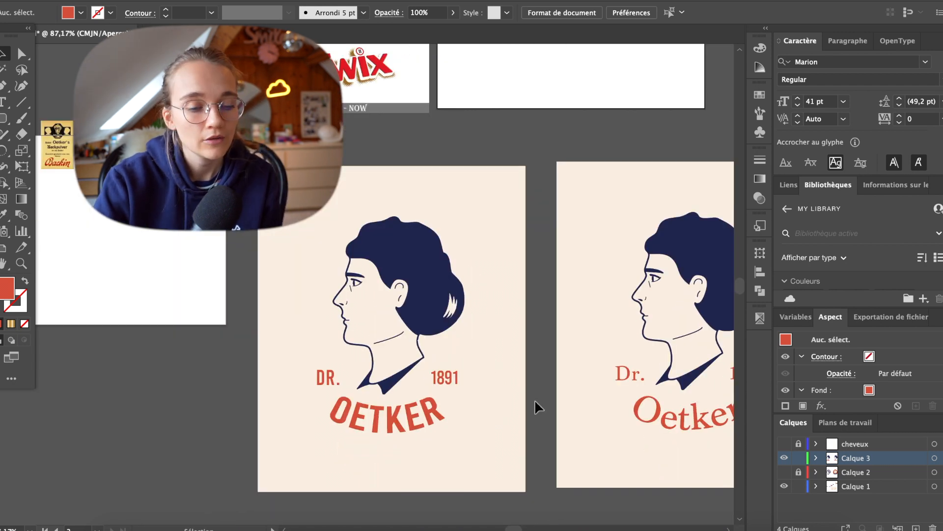
# - Compare the Bebas and Marion versions of the Oetker poster side by side
pyautogui.hscroll(5, 539, 407)
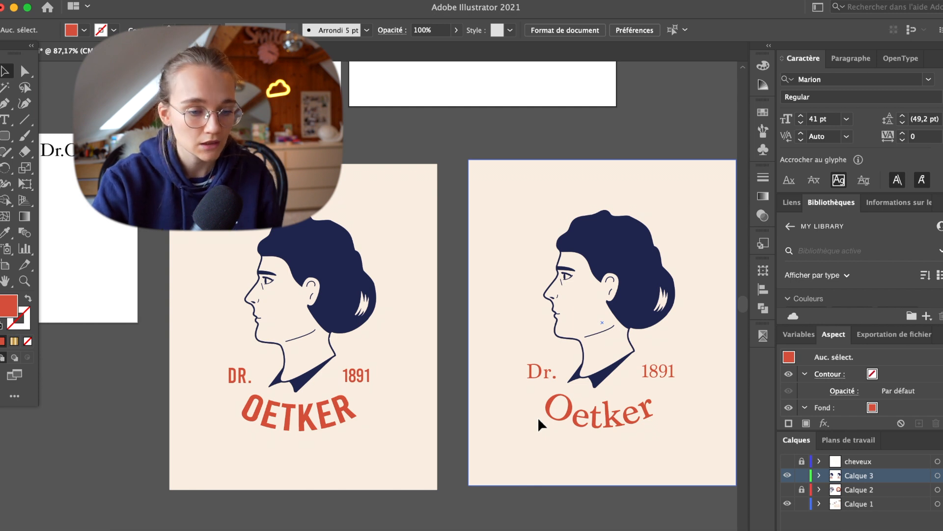
pyautogui.hscroll(-1, 539, 419)
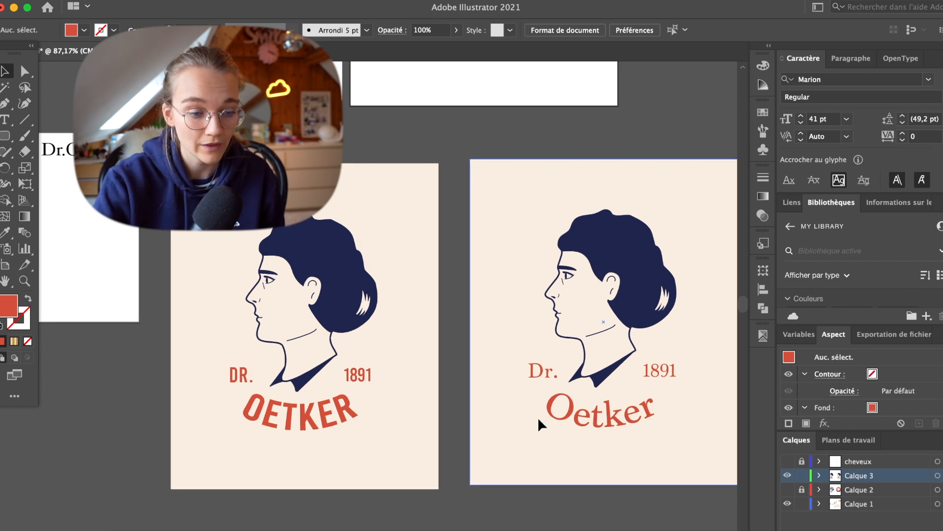
pyautogui.hscroll(-2, 539, 423)
pyautogui.scroll(1, 539, 423)
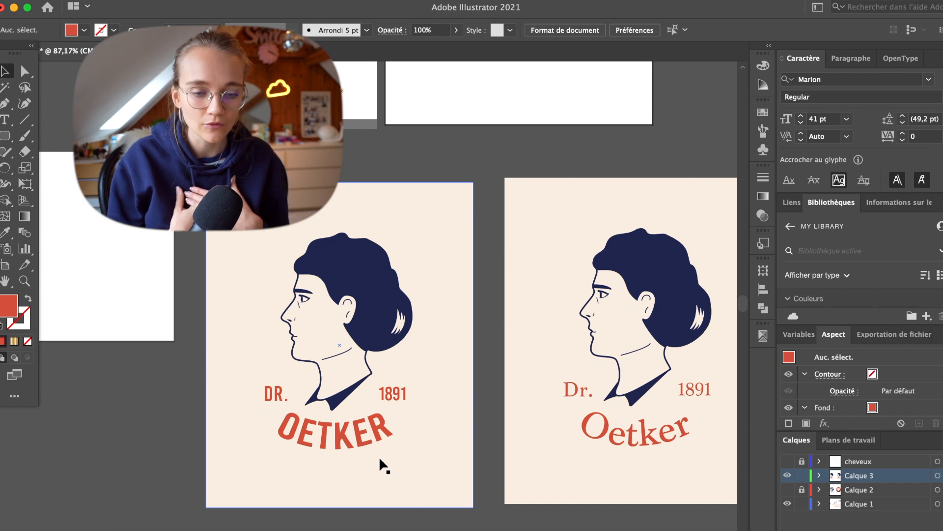
# - Examine the Twix logo history from 1979 to now alongside the Twix font trials
pyautogui.hscroll(-6, 378, 463)
pyautogui.scroll(-2, 378, 464)
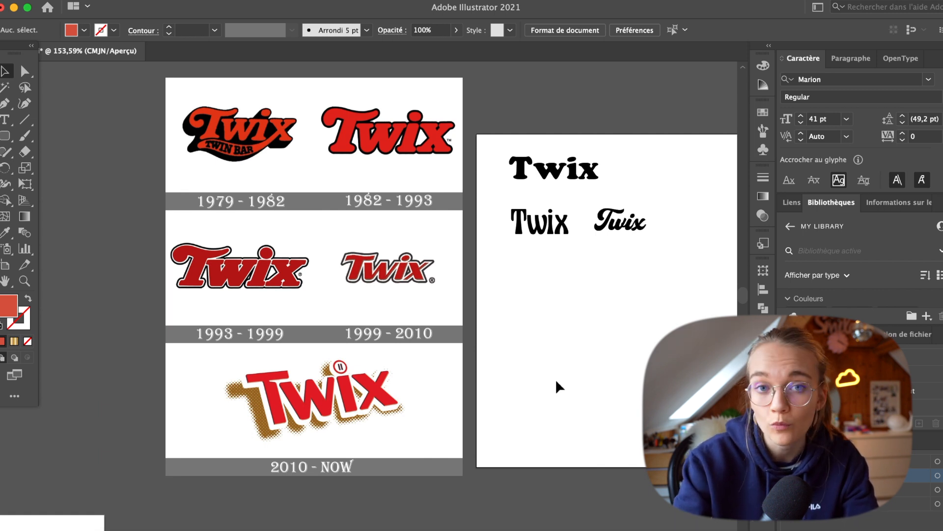
pyautogui.hscroll(-2, 559, 387)
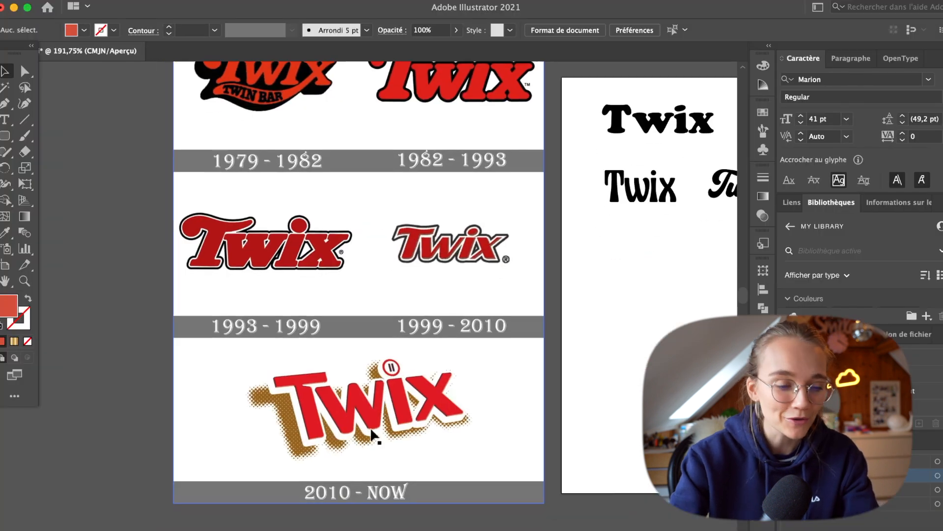
pyautogui.scroll(-2, 374, 435)
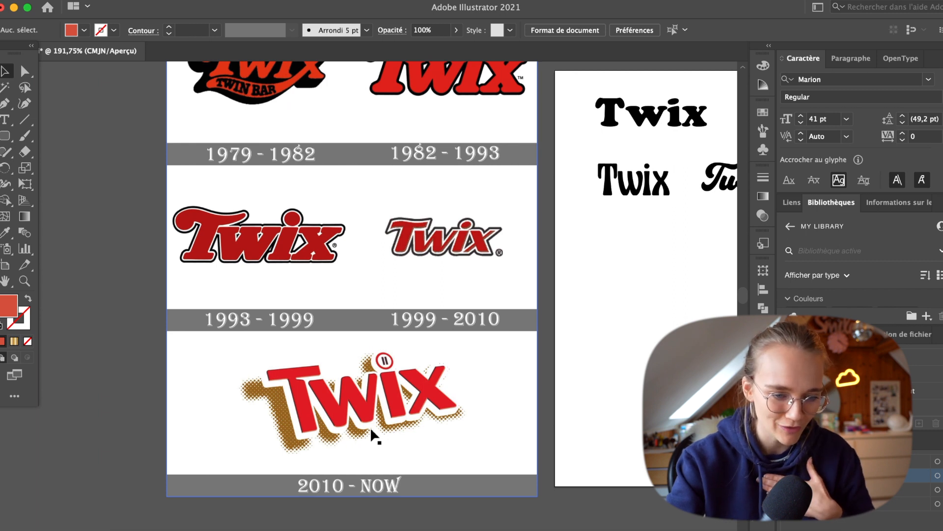
pyautogui.scroll(2, 370, 430)
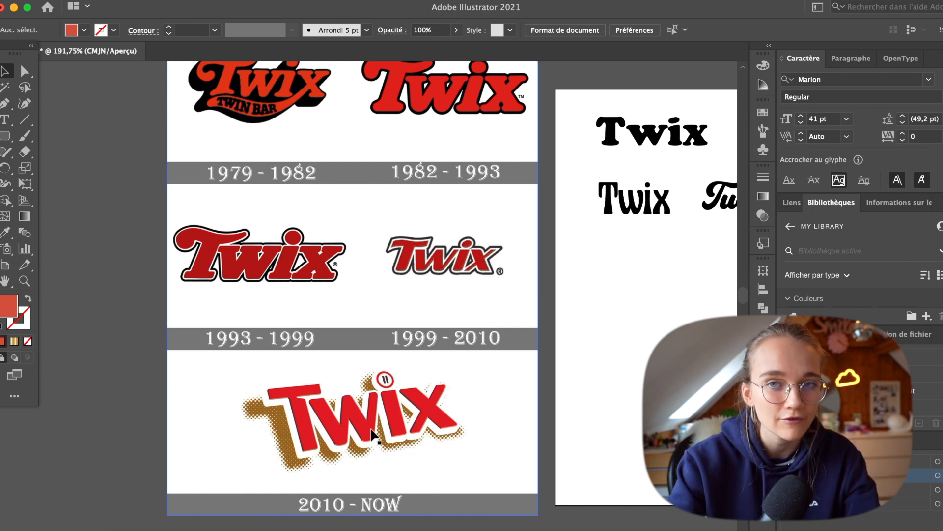
pyautogui.scroll(1, 372, 433)
pyautogui.hscroll(1, 372, 432)
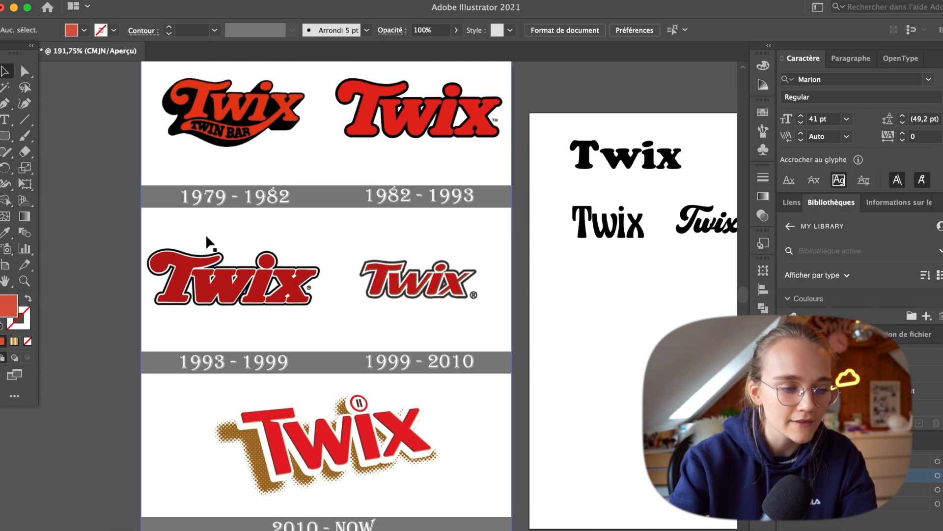
pyautogui.hscroll(4, 512, 270)
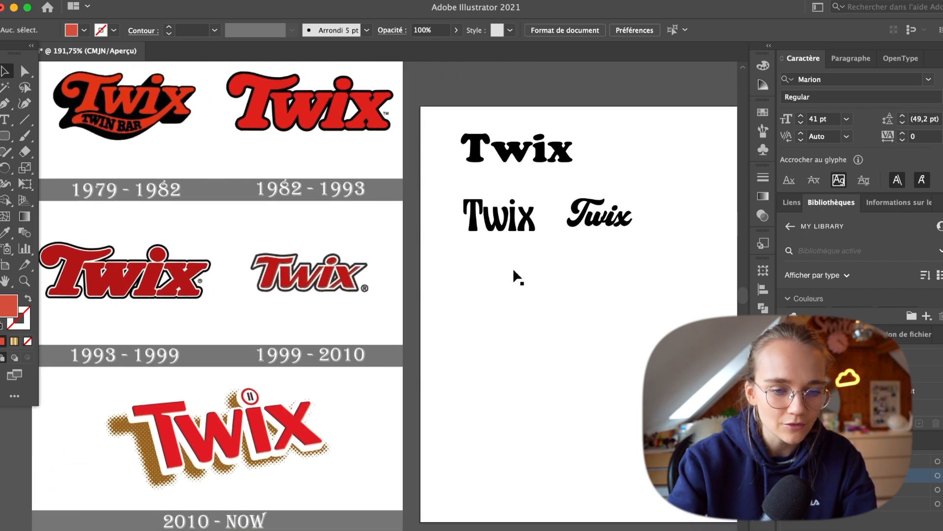
# - Move the script Twix text in Bayland lower on its artboard and set its tracking to 25
pyautogui.hscroll(4, 512, 267)
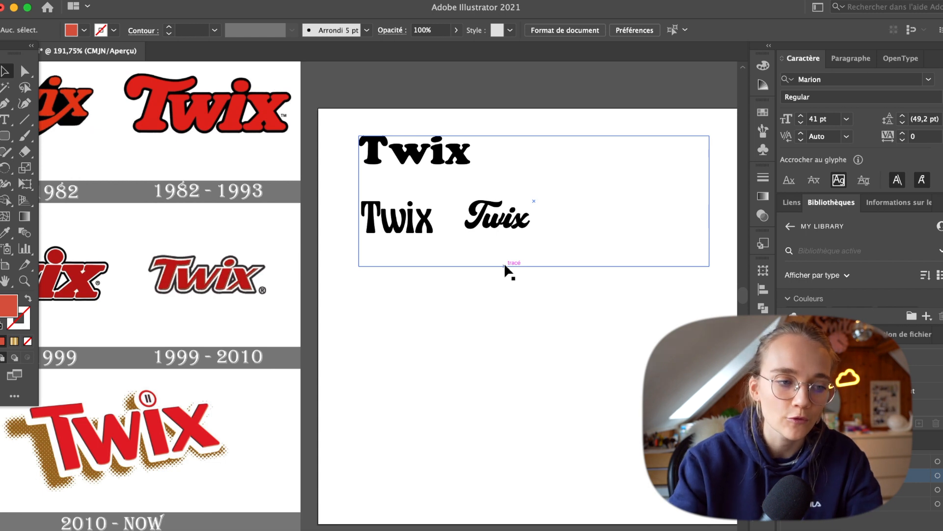
pyautogui.moveTo(520, 216); pyautogui.dragTo(491, 342)
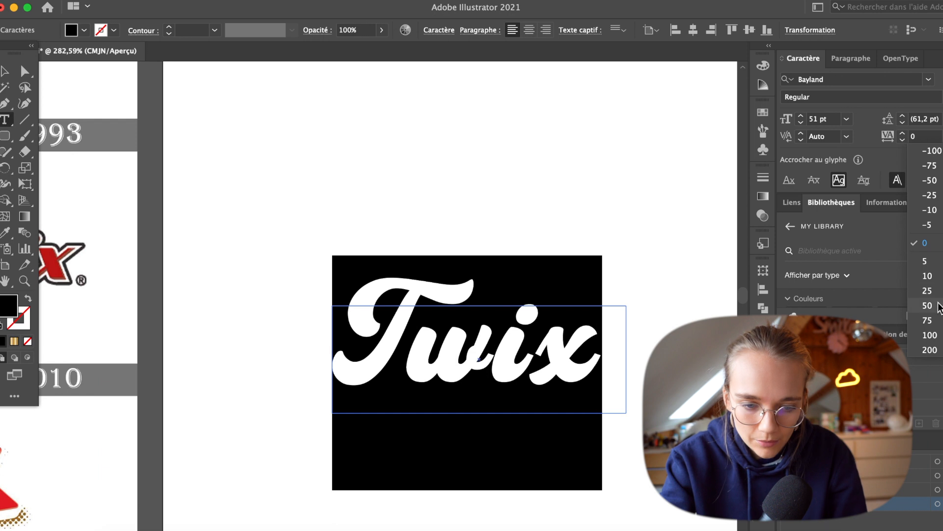
pyautogui.click(928, 291)
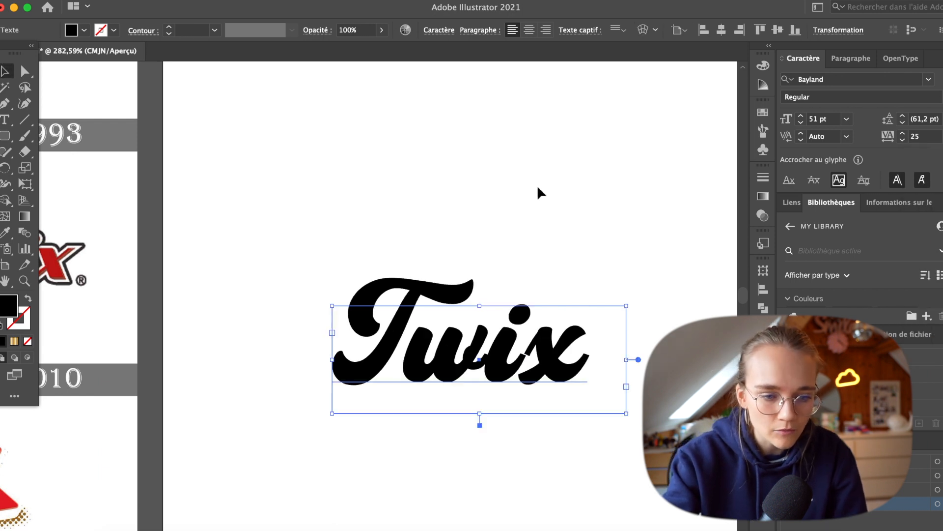
pyautogui.click(527, 258)
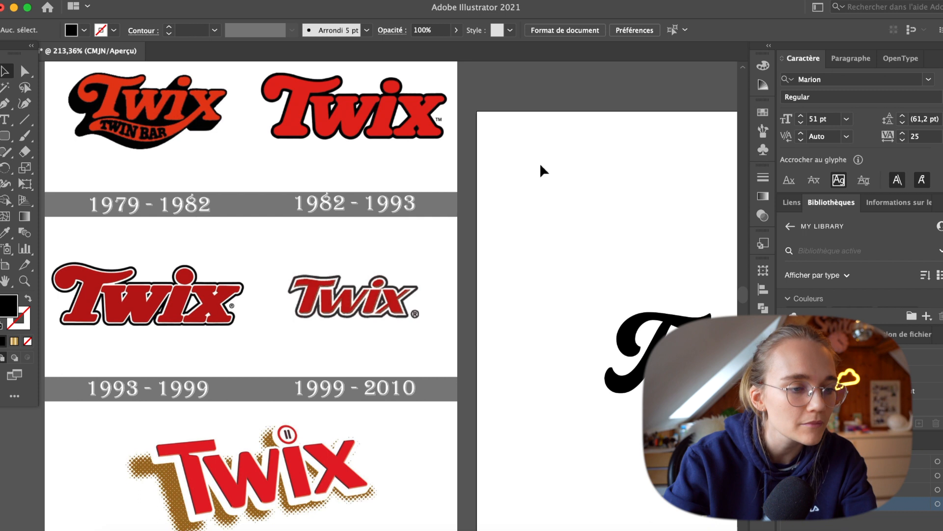
# - Convert the script Twix text to outlines
pyautogui.scroll(-2, 540, 163)
pyautogui.hscroll(4, 539, 163)
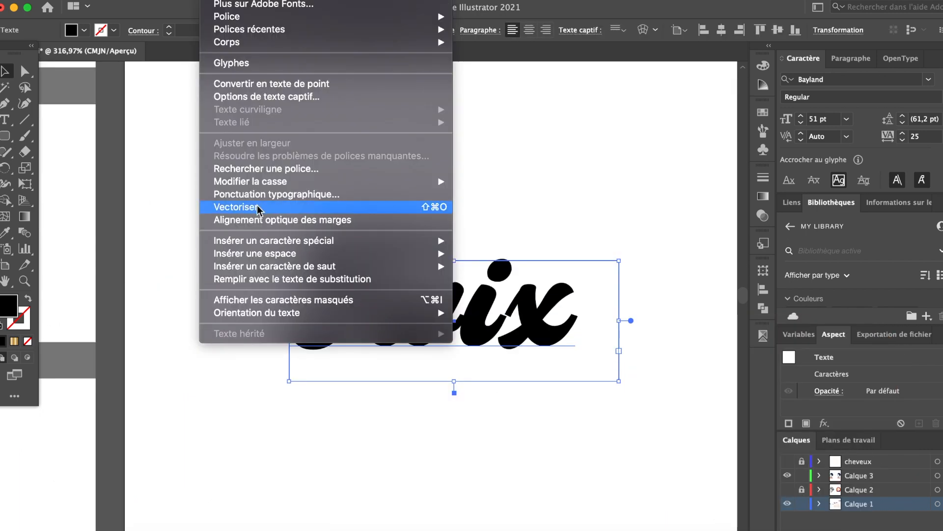
pyautogui.click(250, 205)
# - Draw a small closed four-cornered shape with the Pen tool to bridge the gap between the T and the w
pyautogui.scroll(5, 295, 254)
pyautogui.click(317, 305)
pyautogui.press('p')
pyautogui.press('super+shift+a')
pyautogui.click(342, 273)
pyautogui.click(293, 271)
pyautogui.click(293, 289)
pyautogui.click(342, 274)
pyautogui.press('v')
# - Adjust the anchor points and curves at the T-to-w joint so the connection flows into the letters
pyautogui.scroll(5, 544, 344)
pyautogui.press('a')
pyautogui.moveTo(457, 320); pyautogui.dragTo(491, 300)
pyautogui.click(5, 103)
pyautogui.click(117, 136)
pyautogui.click(334, 292)
pyautogui.press('a')
pyautogui.click(366, 270)
pyautogui.moveTo(348, 276); pyautogui.dragTo(355, 291)
pyautogui.moveTo(318, 340); pyautogui.dragTo(335, 338)
# - Smooth the top of the w's first stroke by shifting its upper anchor points sideways
pyautogui.scroll(5, 234, 153)
pyautogui.click(323, 206)
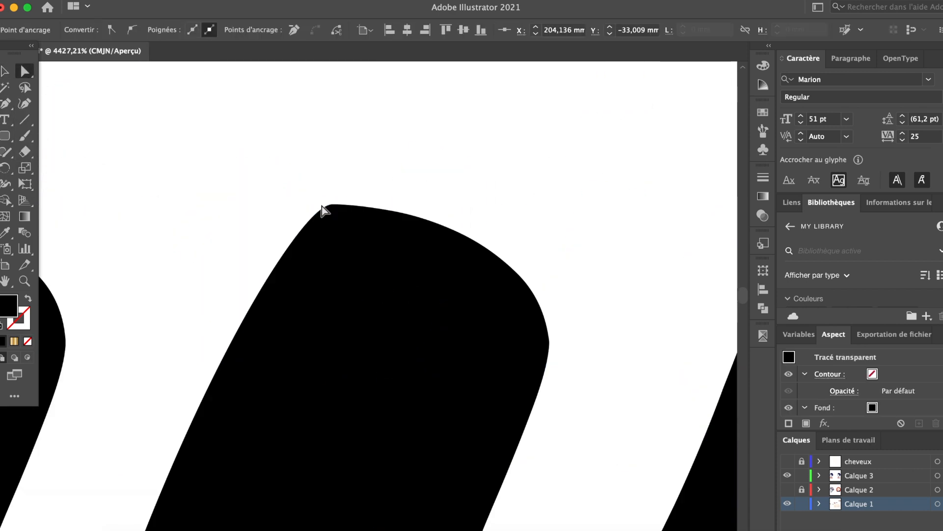
pyautogui.scroll(-5, 331, 211)
pyautogui.scroll(5, 331, 210)
pyautogui.scroll(3, 330, 210)
pyautogui.moveTo(304, 245); pyautogui.dragTo(294, 246)
pyautogui.moveTo(396, 249); pyautogui.dragTo(410, 253)
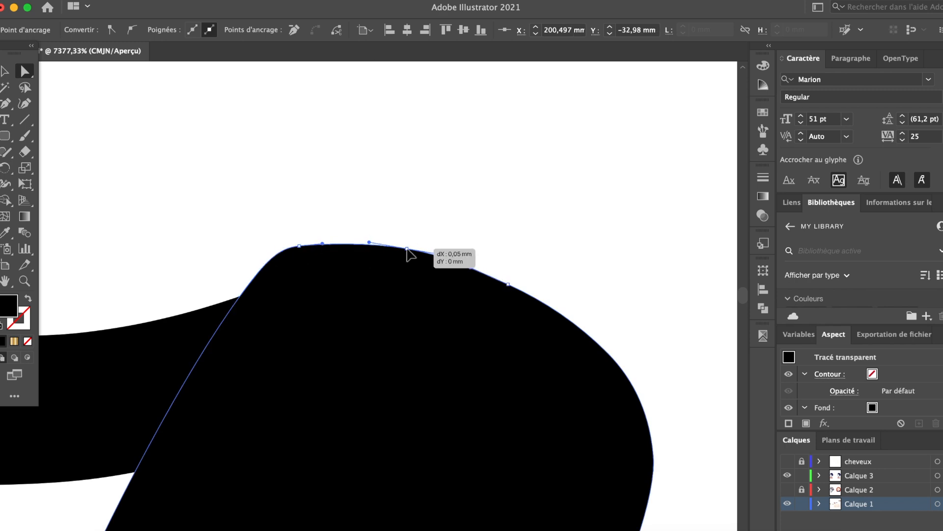
# - Reposition the remaining anchor points along the w's contour to even out its curve
pyautogui.scroll(-3, 410, 254)
pyautogui.moveTo(578, 404); pyautogui.dragTo(580, 376)
pyautogui.moveTo(541, 307); pyautogui.dragTo(545, 305)
pyautogui.click(619, 315)
pyautogui.scroll(-5, 619, 315)
pyautogui.hscroll(5, 600, 221)
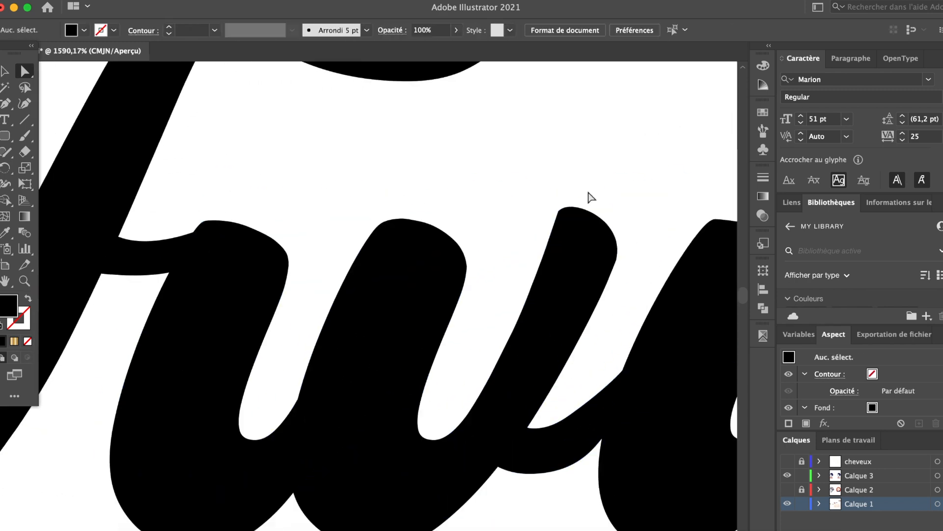
# - Widen the top of the w's last stroke by shifting its anchor points outward
pyautogui.scroll(8, 565, 209)
pyautogui.click(510, 247)
pyautogui.moveTo(511, 247); pyautogui.dragTo(514, 249)
pyautogui.scroll(-2, 515, 249)
pyautogui.hscroll(3, 515, 248)
pyautogui.moveTo(663, 308); pyautogui.dragTo(676, 297)
pyautogui.moveTo(634, 255); pyautogui.dragTo(645, 256)
pyautogui.moveTo(488, 192); pyautogui.dragTo(511, 191)
# - Remove a surplus anchor point from the top of the w's last stroke and realign the neighbouring point
pyautogui.scroll(2, 511, 191)
pyautogui.scroll(6, 509, 192)
pyautogui.press('-')
pyautogui.click(448, 192)
pyautogui.press('a')
pyautogui.moveTo(347, 204); pyautogui.dragTo(377, 175)
pyautogui.scroll(-5, 302, 234)
# - Reshape the tip of the w's last stroke into a blunter, rounder end like the other strokes
pyautogui.click(496, 322)
pyautogui.moveTo(588, 343); pyautogui.dragTo(583, 308)
pyautogui.moveTo(525, 273); pyautogui.dragTo(528, 252)
pyautogui.moveTo(464, 233); pyautogui.dragTo(472, 231)
pyautogui.scroll(6, 576, 466)
pyautogui.moveTo(575, 466); pyautogui.dragTo(567, 449)
pyautogui.scroll(-6, 567, 449)
# - Fine-tune the points and handles beside the w's last stroke so its contour flows evenly
pyautogui.click(646, 298)
pyautogui.scroll(4, 647, 298)
pyautogui.click(484, 313)
pyautogui.moveTo(512, 274); pyautogui.dragTo(510, 280)
pyautogui.moveTo(430, 381); pyautogui.dragTo(455, 348)
pyautogui.scroll(-6, 455, 348)
# - Even out the top of the i's stem by shifting its upper anchor points sideways
pyautogui.click(436, 372)
pyautogui.scroll(6, 472, 339)
pyautogui.click(432, 296)
pyautogui.moveTo(415, 297); pyautogui.dragTo(402, 301)
pyautogui.moveTo(458, 290); pyautogui.dragTo(469, 289)
pyautogui.moveTo(535, 302); pyautogui.dragTo(521, 305)
pyautogui.hscroll(2, 539, 300)
pyautogui.scroll(-6, 521, 295)
pyautogui.click(521, 277)
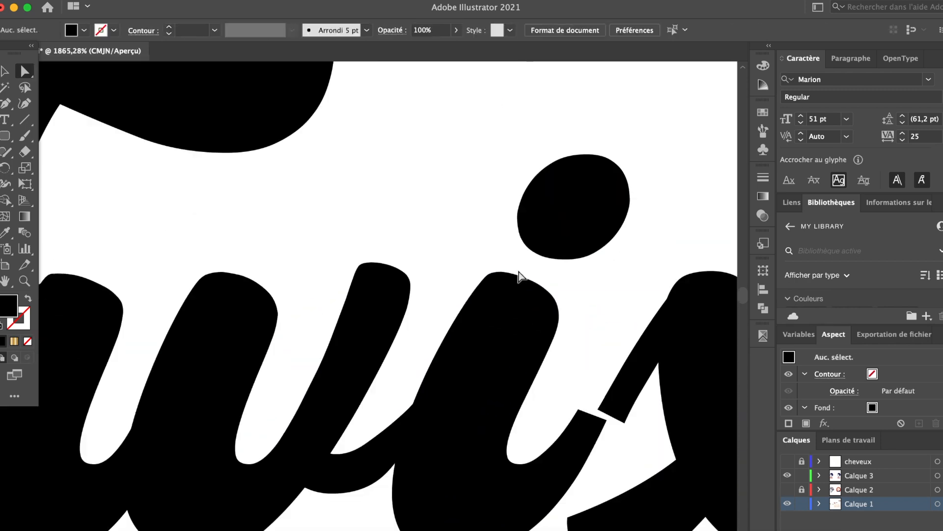
# - Close the gap between the i and the x by pulling the facing stroke ends' anchor points together
pyautogui.scroll(4, 585, 411)
pyautogui.click(392, 298)
pyautogui.moveTo(392, 299); pyautogui.dragTo(462, 222)
pyautogui.click(484, 267)
pyautogui.moveTo(479, 325); pyautogui.dragTo(467, 271)
pyautogui.moveTo(506, 269); pyautogui.dragTo(487, 240)
pyautogui.moveTo(428, 298); pyautogui.dragTo(418, 277)
pyautogui.moveTo(445, 267); pyautogui.dragTo(433, 258)
pyautogui.hscroll(2, 462, 221)
pyautogui.click(499, 236)
pyautogui.moveTo(470, 220)
pyautogui.mouseDown()
pyautogui.moveTo(462, 221)
pyautogui.moveTo(500, 193)
pyautogui.mouseUp()
# - Refine the anchor points at the i-to-x joint so both stroke edges line up
pyautogui.scroll(4, 447, 271)
pyautogui.click(439, 269)
pyautogui.moveTo(437, 265); pyautogui.dragTo(448, 274)
pyautogui.click(436, 267)
pyautogui.scroll(2, 448, 273)
pyautogui.click(354, 290)
pyautogui.moveTo(378, 251); pyautogui.dragTo(364, 273)
pyautogui.click(373, 346)
# - Smooth the connecting stroke between the i and the x by extending its curve along the edge
pyautogui.scroll(5, 376, 349)
pyautogui.click(266, 414)
pyautogui.moveTo(309, 337)
pyautogui.mouseDown()
pyautogui.moveTo(274, 416)
pyautogui.moveTo(327, 447)
pyautogui.mouseUp()
pyautogui.click(237, 349)
pyautogui.scroll(-6, 237, 348)
pyautogui.scroll(-2, 237, 348)
pyautogui.scroll(-4, 303, 477)
pyautogui.scroll(1, 302, 442)
pyautogui.click(296, 414)
pyautogui.click(292, 519)
# - Round the sharp corners at the lower stroke ends of the x
pyautogui.scroll(5, 425, 364)
pyautogui.click(425, 359)
pyautogui.moveTo(428, 374); pyautogui.dragTo(432, 384)
pyautogui.click(556, 401)
pyautogui.moveTo(511, 390); pyautogui.dragTo(536, 396)
pyautogui.click(513, 344)
pyautogui.scroll(-5, 513, 345)
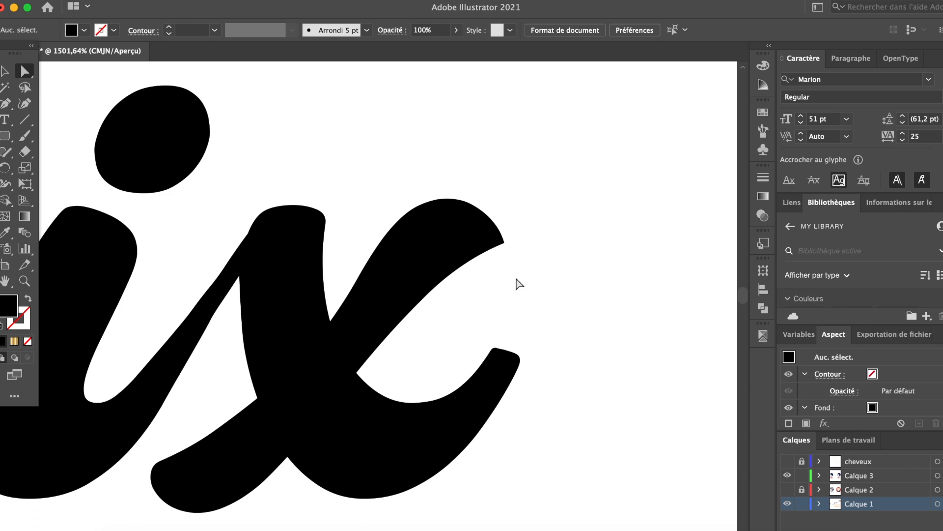
# - Round the pointed tip of the x's upper-right arm and adjust its curve handles
pyautogui.scroll(5, 505, 237)
pyautogui.click(506, 236)
pyautogui.click(133, 30)
pyautogui.moveTo(506, 236); pyautogui.dragTo(482, 245)
pyautogui.click(516, 275)
pyautogui.scroll(3, 516, 246)
pyautogui.moveTo(406, 356); pyautogui.dragTo(458, 296)
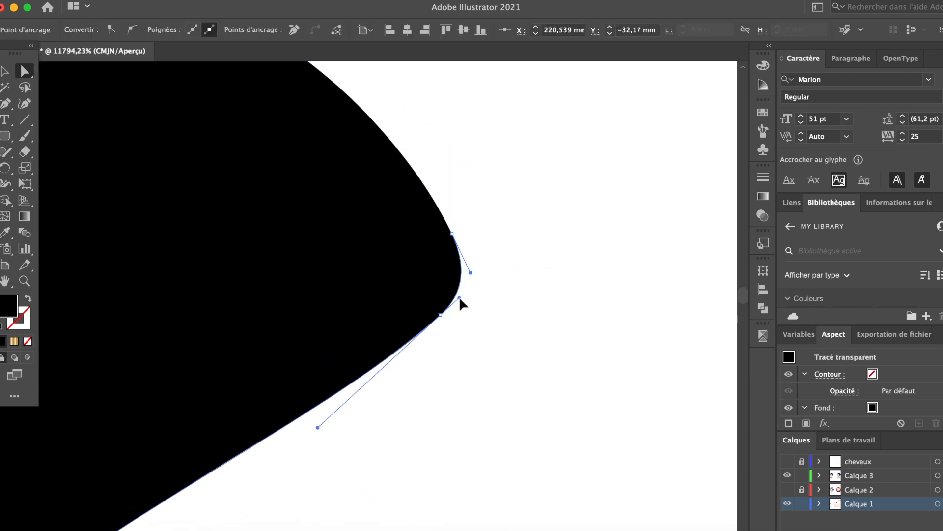
pyautogui.click(484, 311)
pyautogui.scroll(-8, 485, 312)
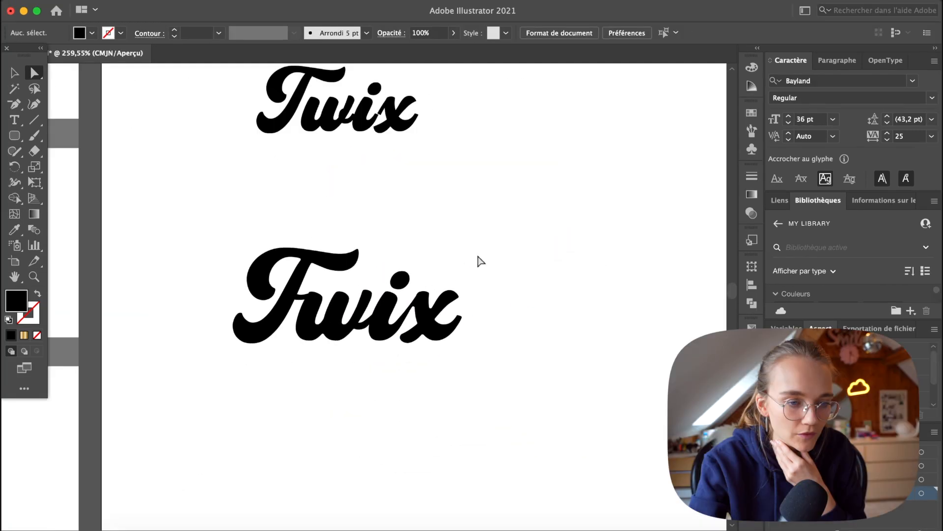
# - Smooth the inner edge where the i's connecting stroke meets the x
pyautogui.scroll(2, 481, 261)
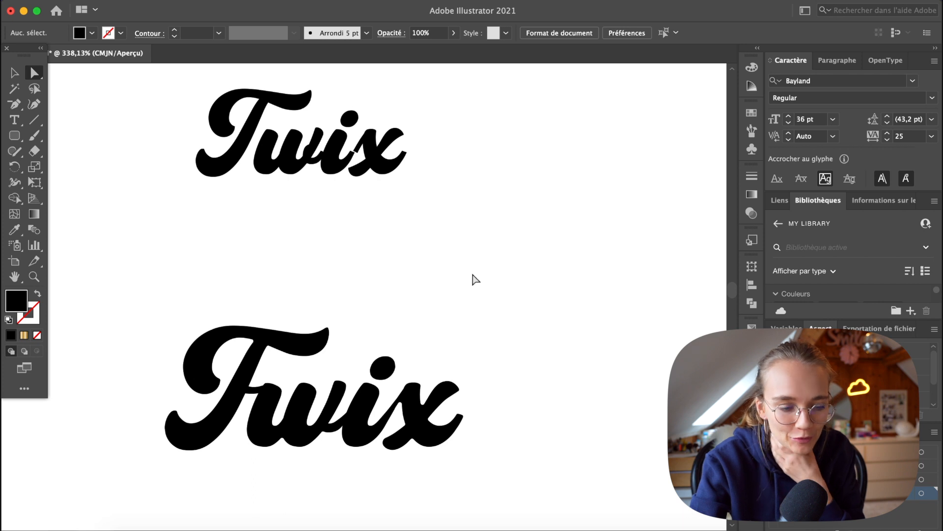
pyautogui.scroll(5, 409, 432)
pyautogui.scroll(2, 410, 437)
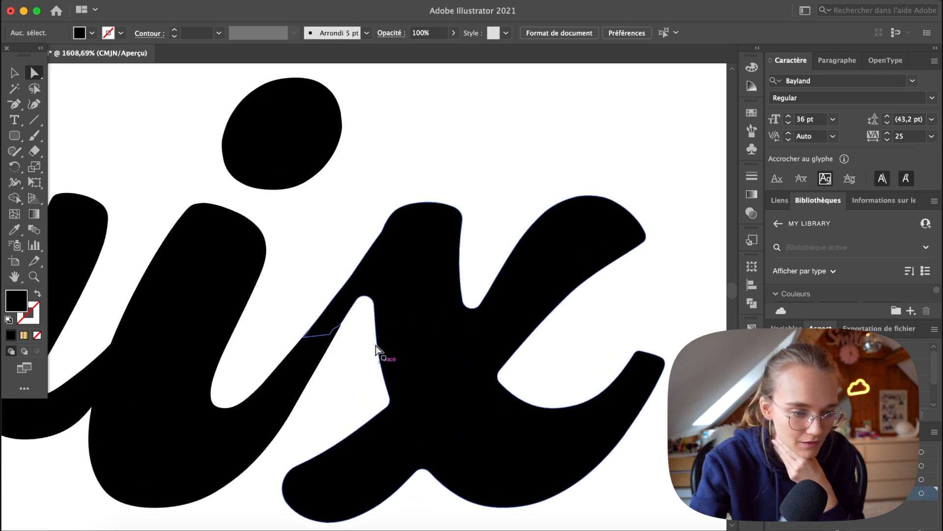
pyautogui.click(364, 291)
pyautogui.scroll(8, 363, 289)
pyautogui.moveTo(327, 377); pyautogui.dragTo(298, 426)
pyautogui.click(355, 429)
pyautogui.scroll(-3, 355, 430)
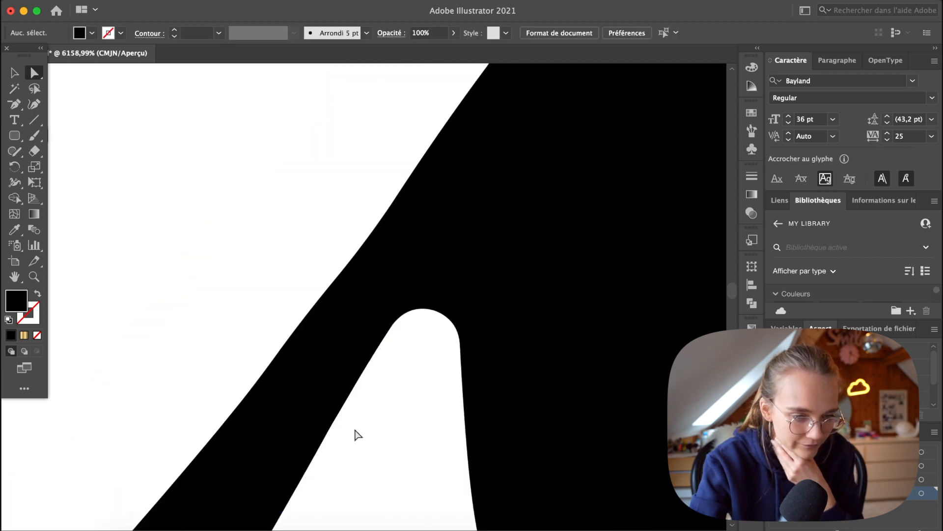
# - Fill the lower, refined Twix lettering with red
pyautogui.scroll(-10, 354, 432)
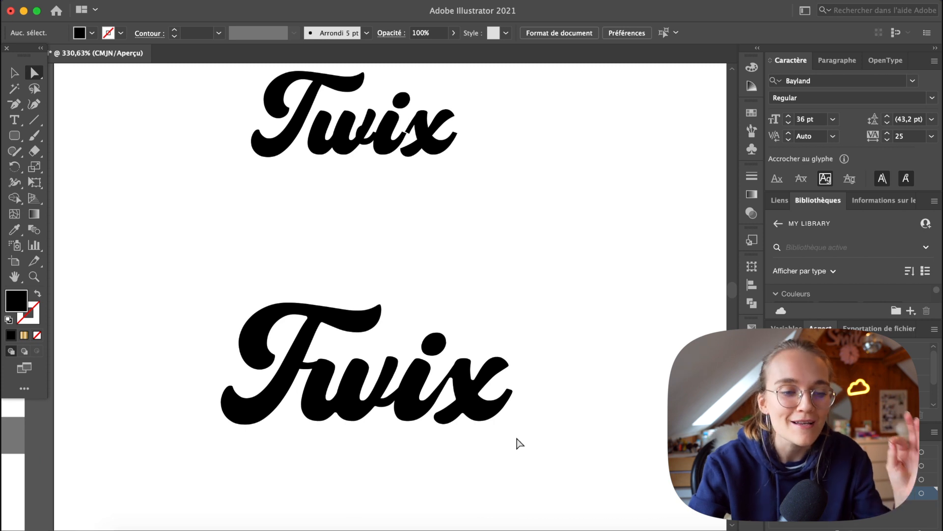
pyautogui.scroll(-2, 520, 443)
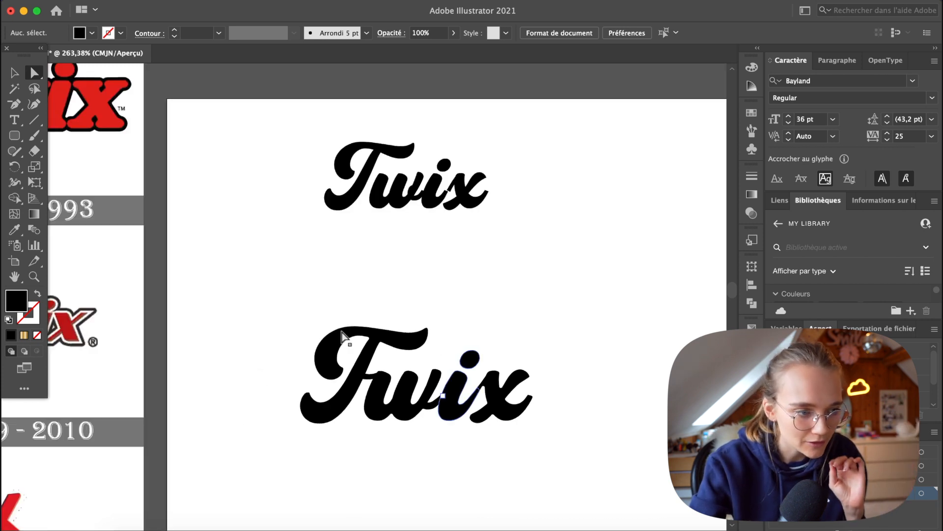
pyautogui.click(15, 72)
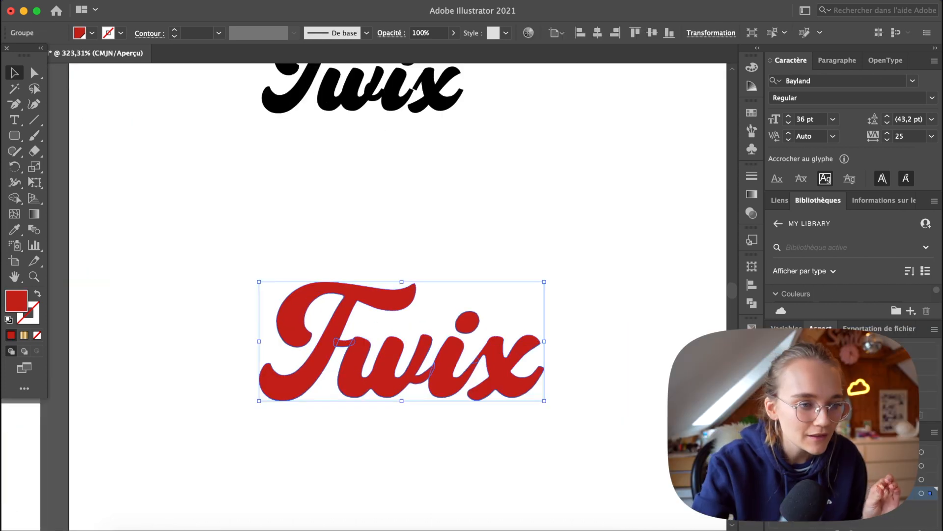
# - Try to offset the ununited letter paths and fill the offset shapes with the cream swatch C=2 M=6 J=12 N=0
pyautogui.click(196, 3)
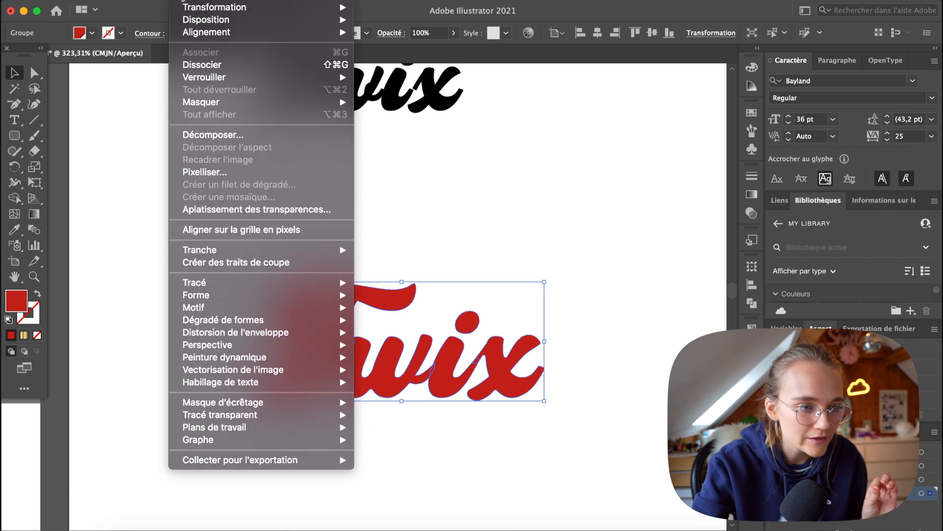
pyautogui.moveTo(224, 286)
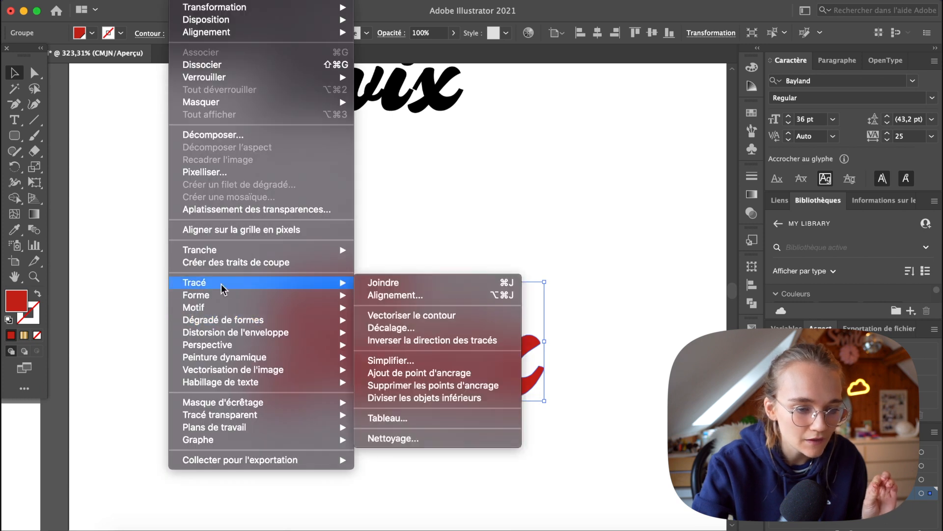
pyautogui.click(396, 327)
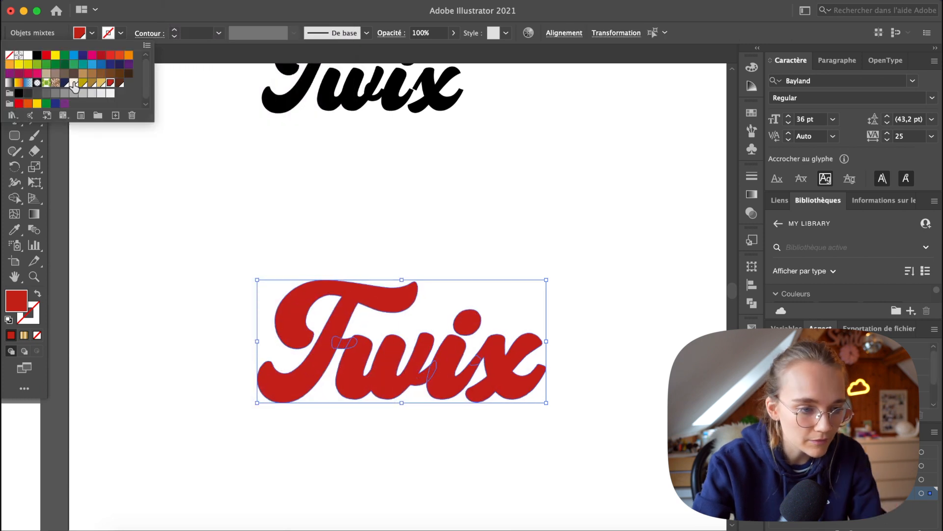
pyautogui.click(74, 84)
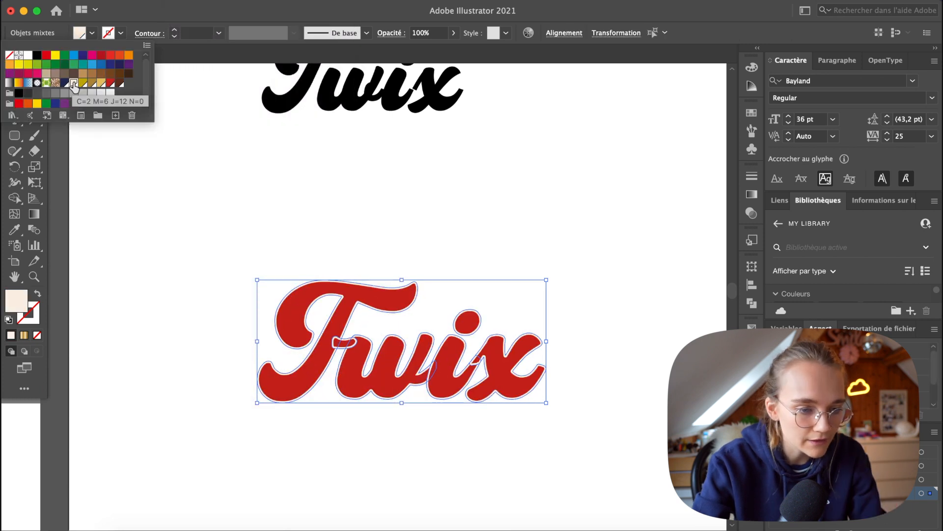
pyautogui.click(183, 226)
pyautogui.click(182, 225)
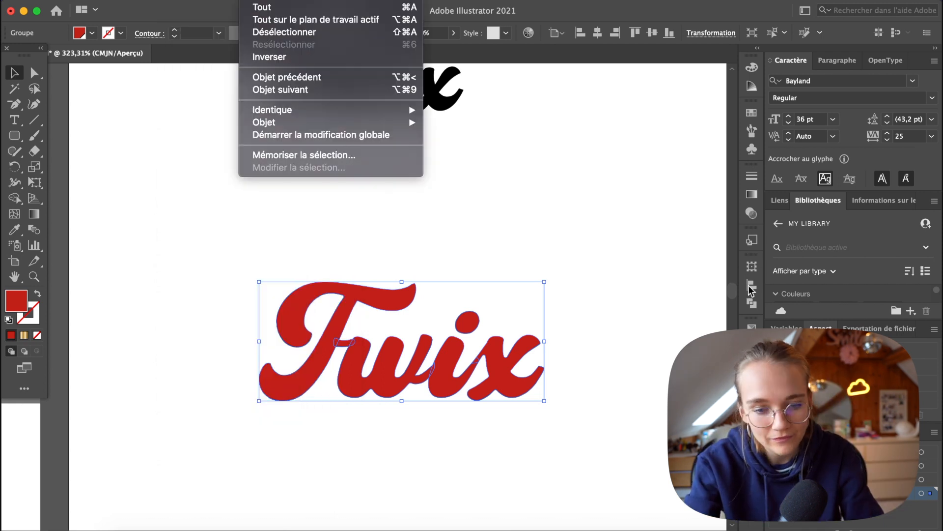
# - Unite the red Twix letter shapes and offset the resulting paths by 0,2 mm with rounded (Arrondi) joins
pyautogui.press('Escape')
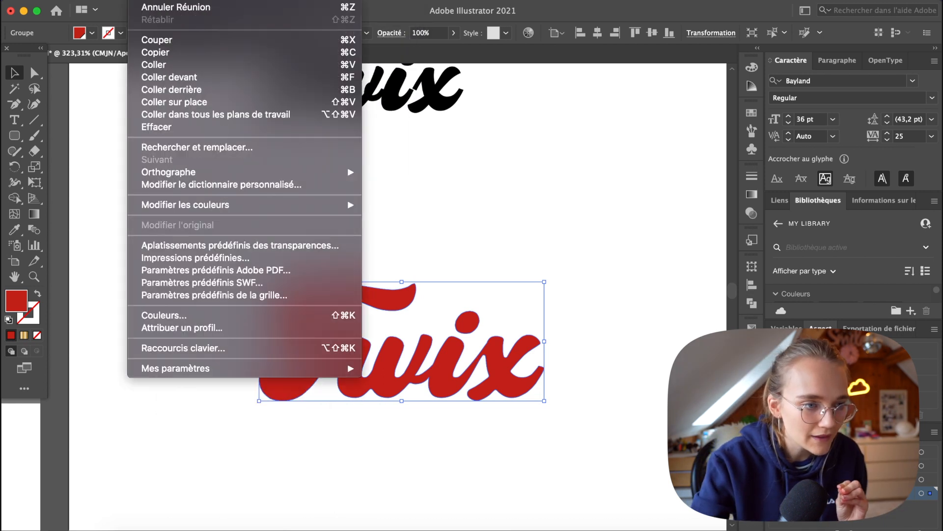
pyautogui.moveTo(184, 1)
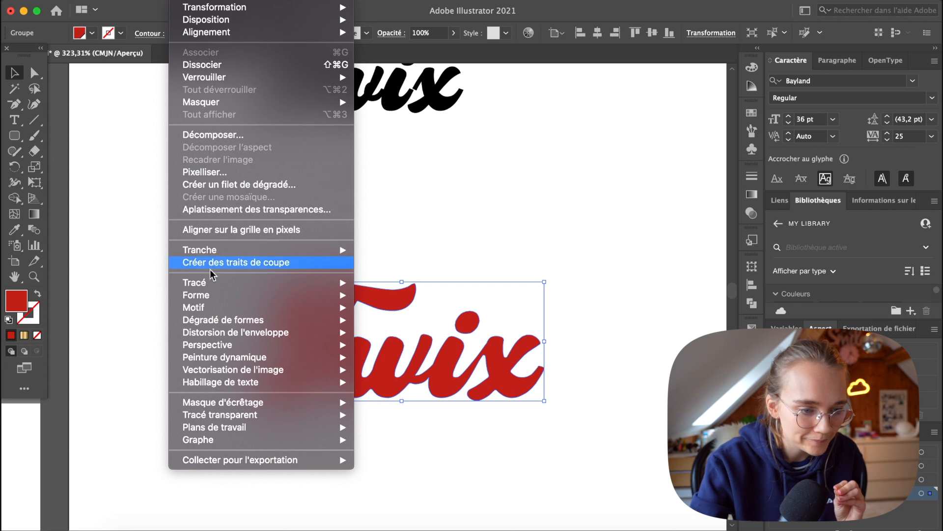
pyautogui.moveTo(211, 285)
pyautogui.click(426, 328)
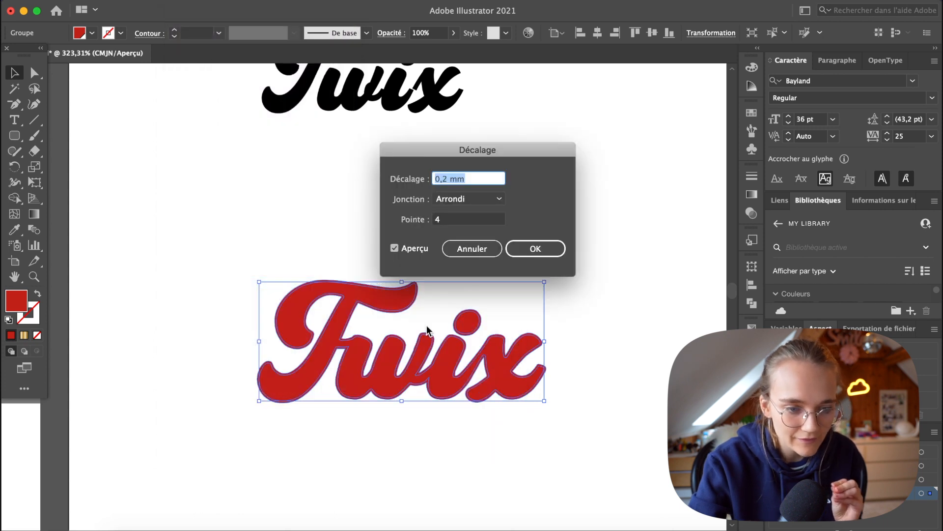
pyautogui.click(534, 252)
# - Apply a Transform effect that repeats the outlined Twix lettering sideways as an extruded shadow, and expand its appearance
pyautogui.scroll(-5, 390, 288)
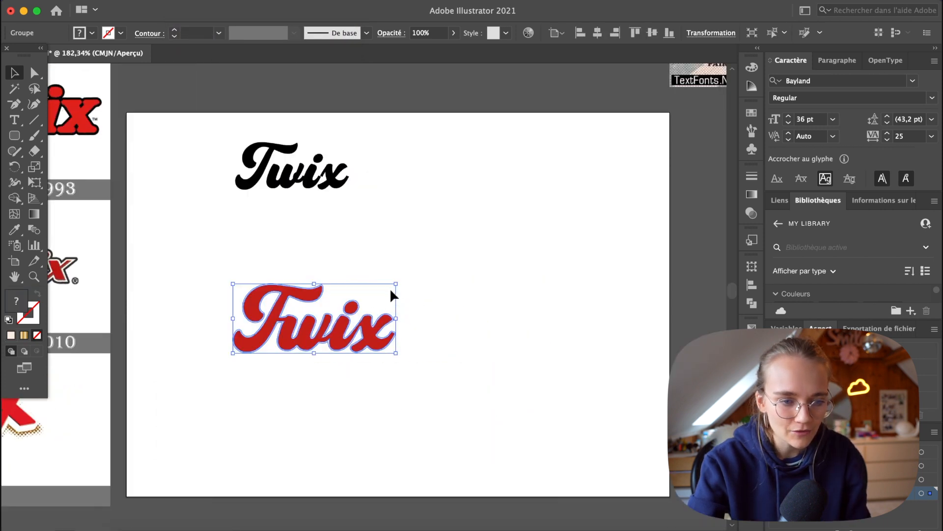
pyautogui.hscroll(5, 391, 291)
pyautogui.scroll(4, 391, 291)
pyautogui.click(679, 191)
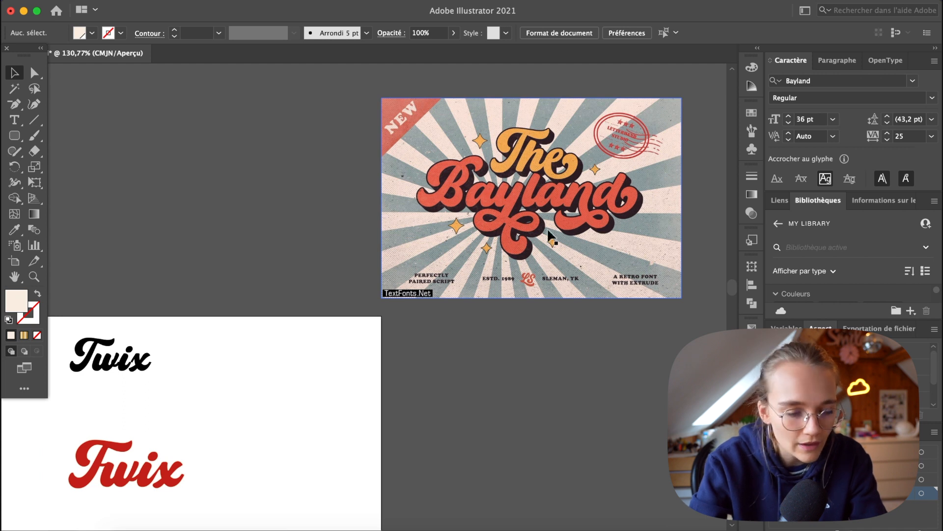
pyautogui.hscroll(-10, 547, 228)
pyautogui.scroll(-2, 547, 227)
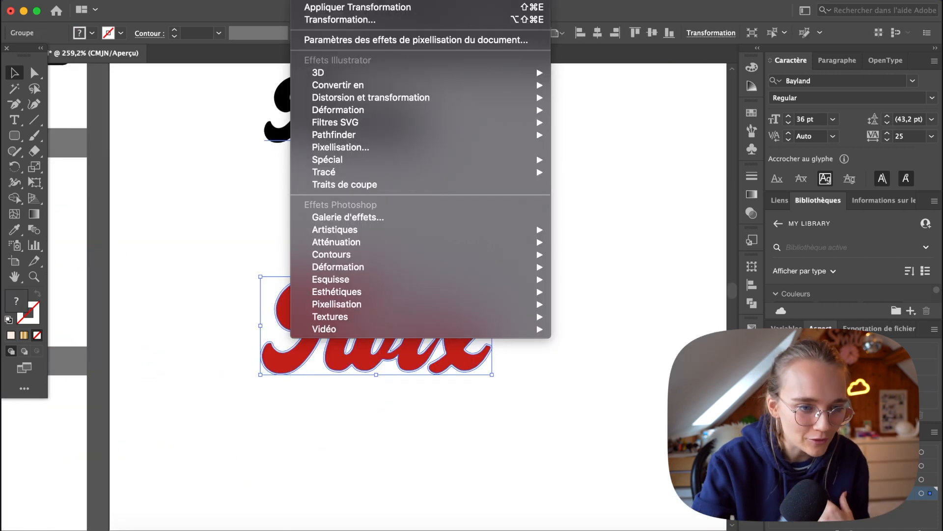
pyautogui.moveTo(491, 97)
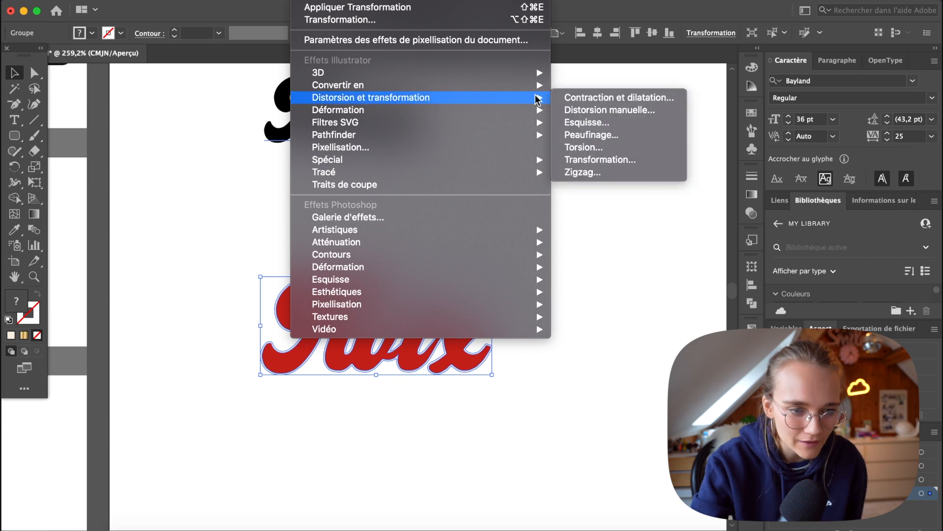
pyautogui.click(621, 161)
pyautogui.moveTo(746, 196); pyautogui.dragTo(751, 196)
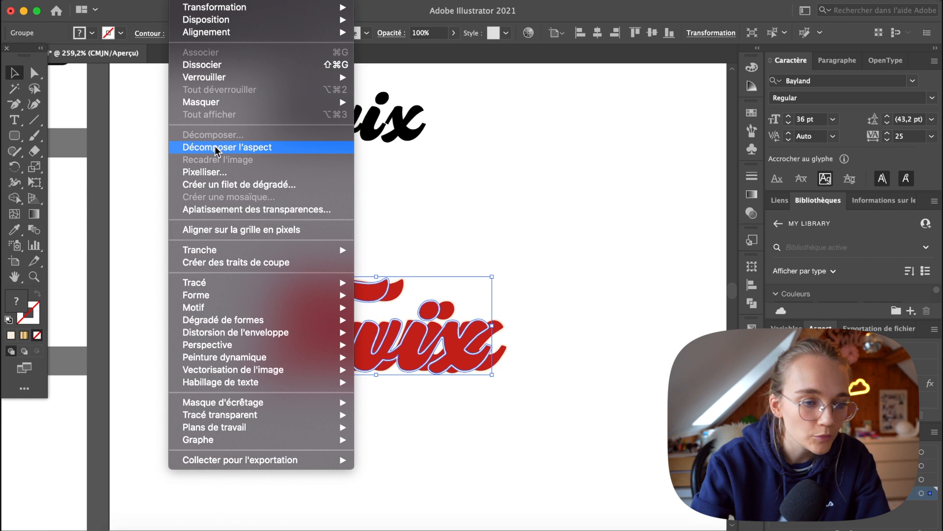
pyautogui.click(216, 146)
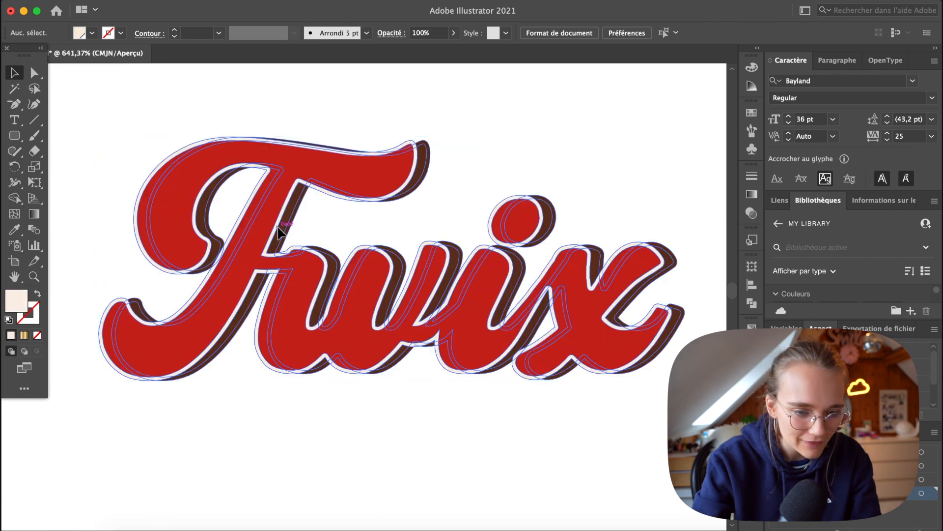
# - Isolate the lettering group and clean up the brown shadow's contour by repositioning its stray anchor points
pyautogui.click(277, 231)
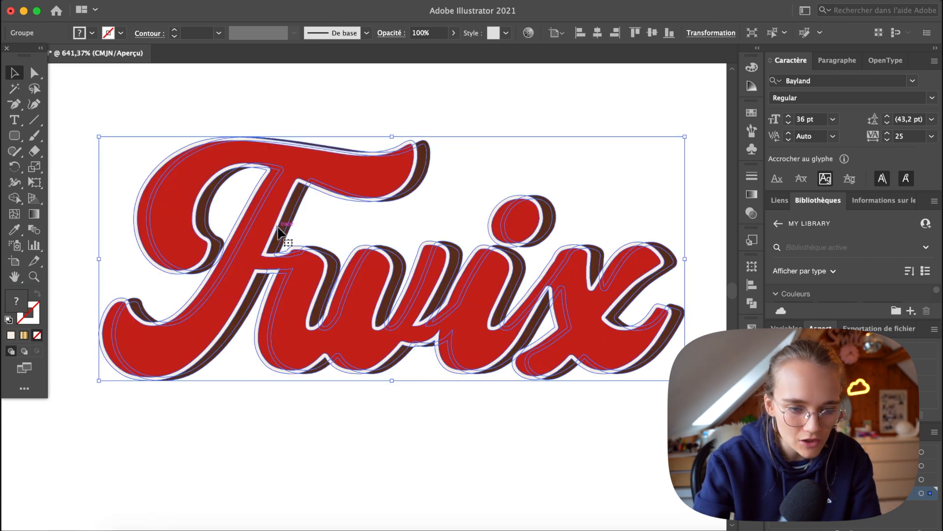
pyautogui.doubleClick(464, 251)
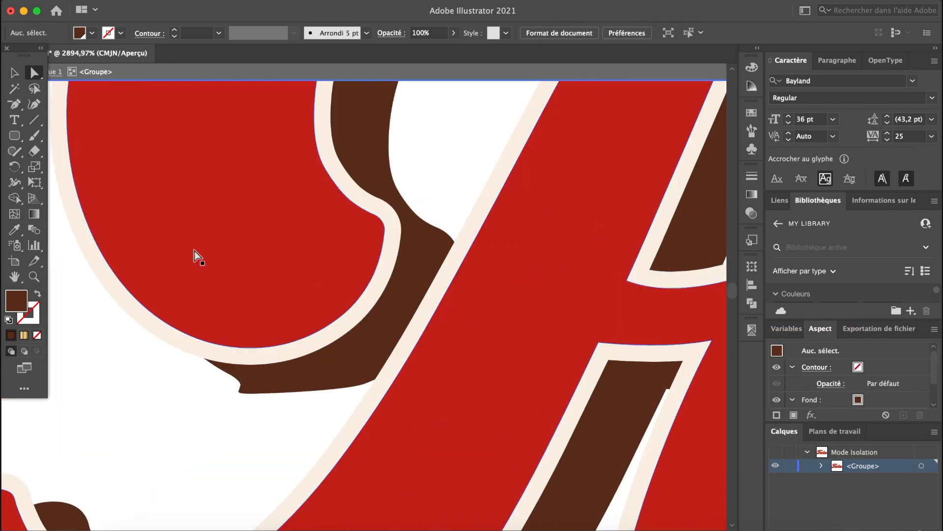
pyautogui.press('a')
pyautogui.click(270, 383)
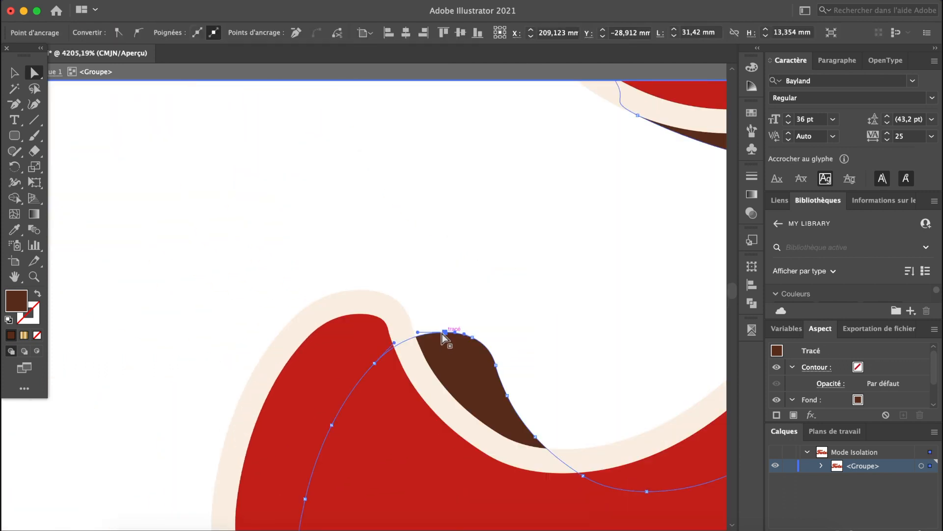
pyautogui.moveTo(444, 335); pyautogui.dragTo(391, 297)
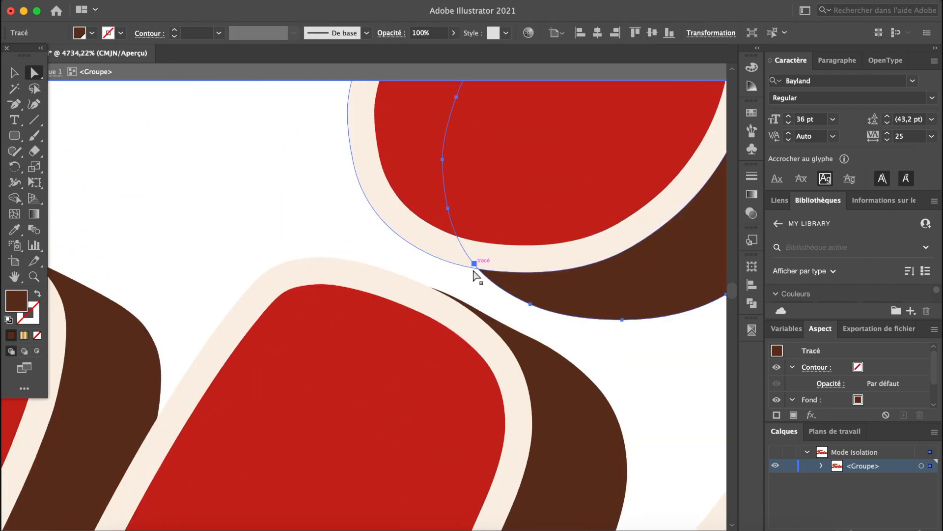
pyautogui.click(475, 267)
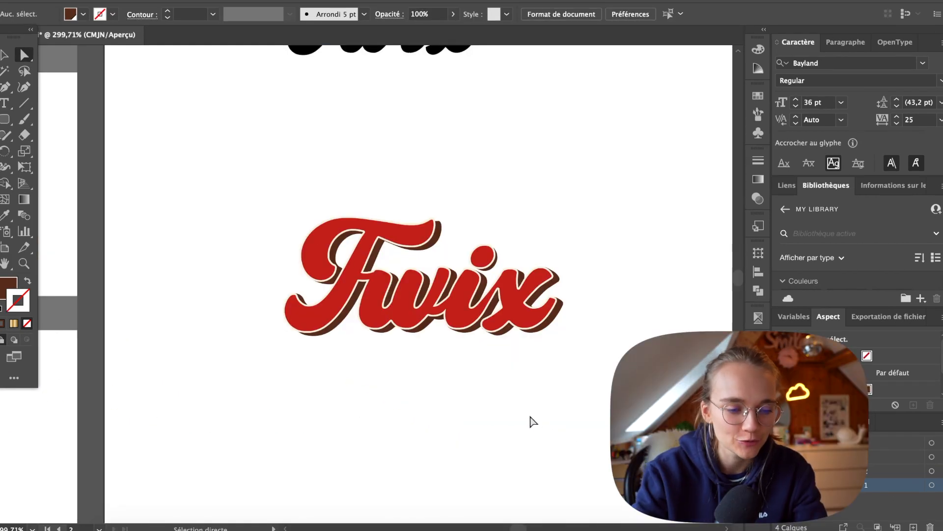
# - Place two side-by-side brown rounded bars beneath the Twix lettering and reduce their corner radius
pyautogui.scroll(2, 513, 410)
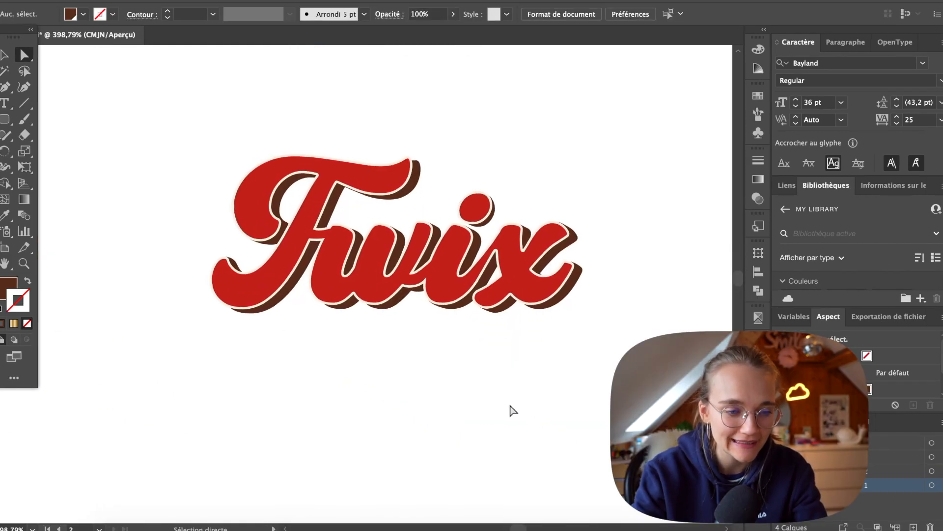
pyautogui.hscroll(-2, 513, 410)
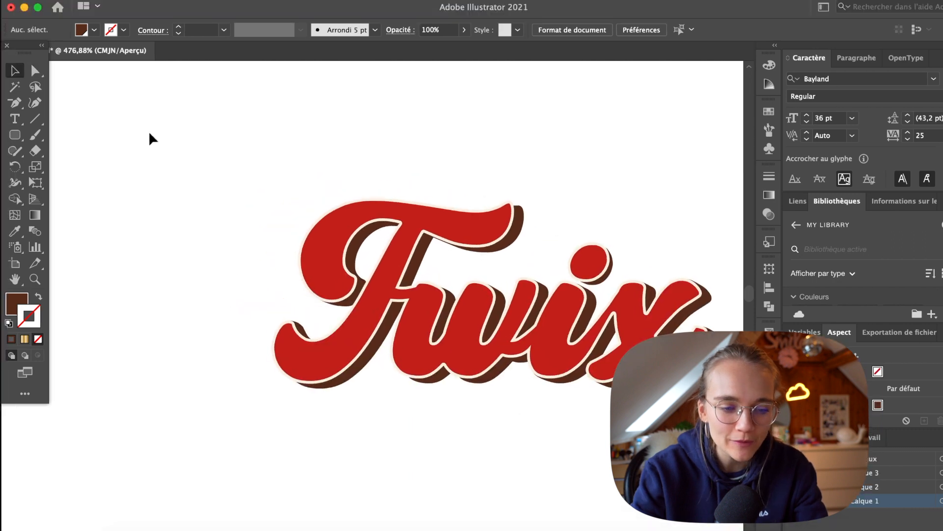
pyautogui.hscroll(3, 152, 139)
pyautogui.scroll(-1, 153, 139)
pyautogui.hscroll(1, 153, 139)
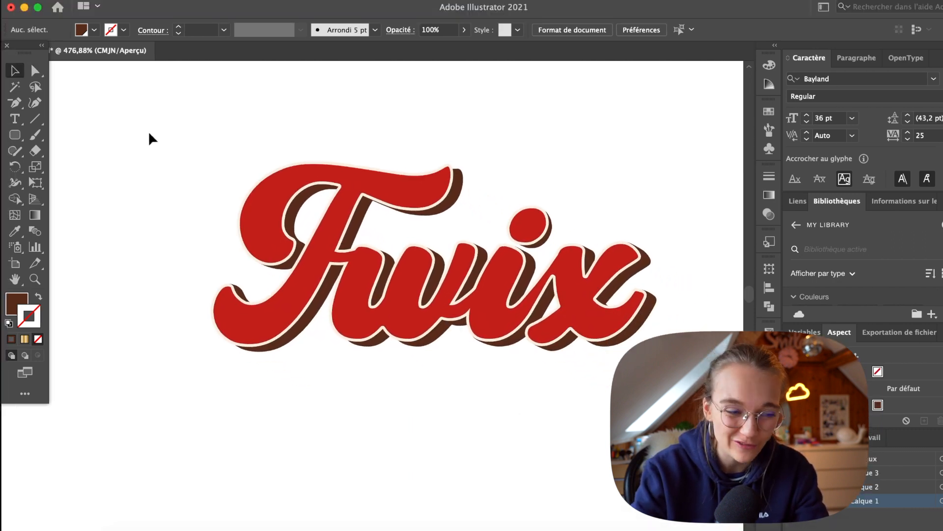
pyautogui.moveTo(224, 366); pyautogui.dragTo(471, 418)
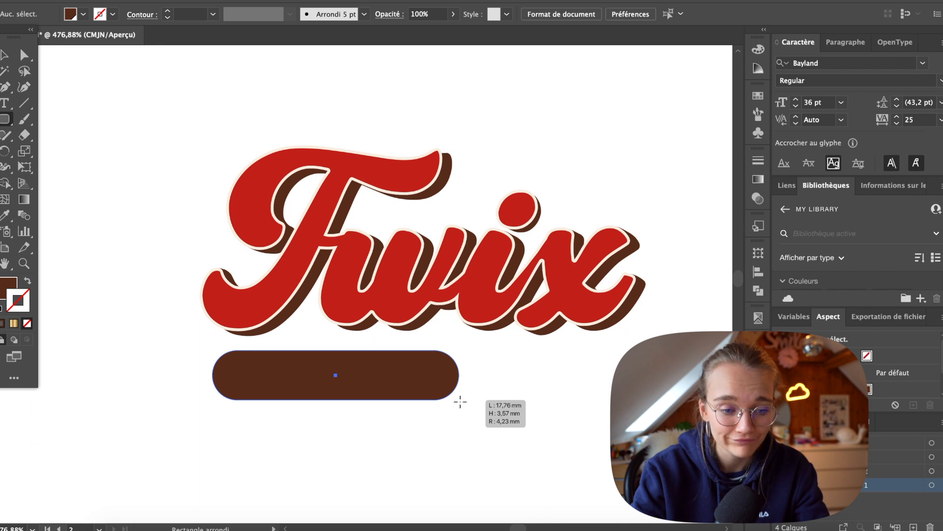
pyautogui.moveTo(461, 402); pyautogui.dragTo(443, 399)
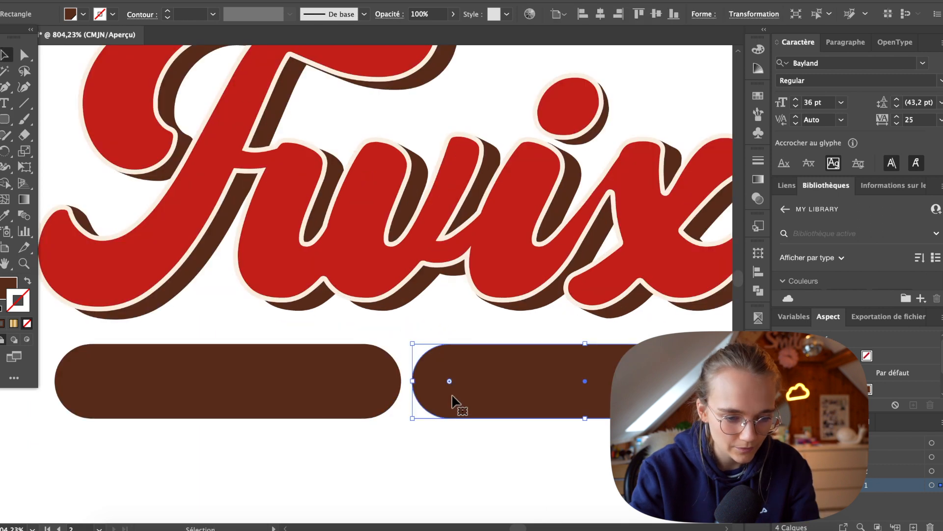
pyautogui.moveTo(450, 382); pyautogui.dragTo(450, 378)
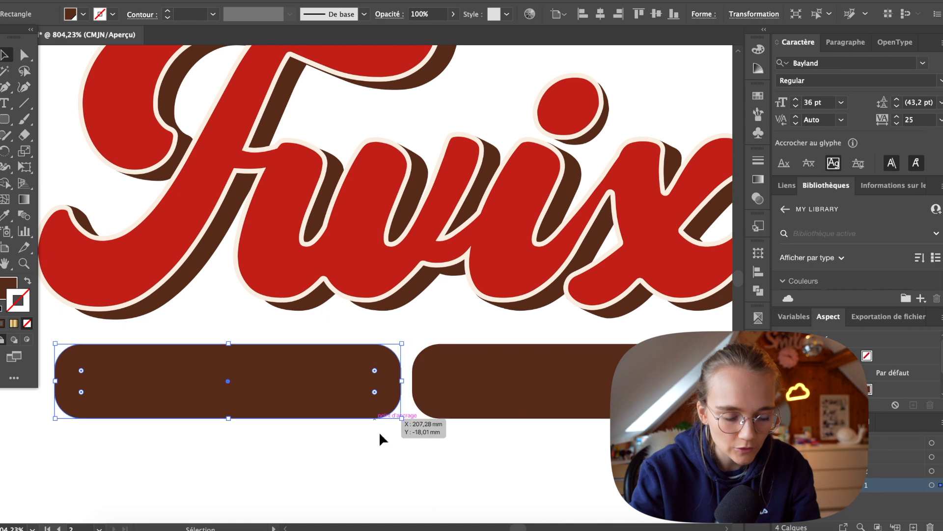
pyautogui.click(383, 464)
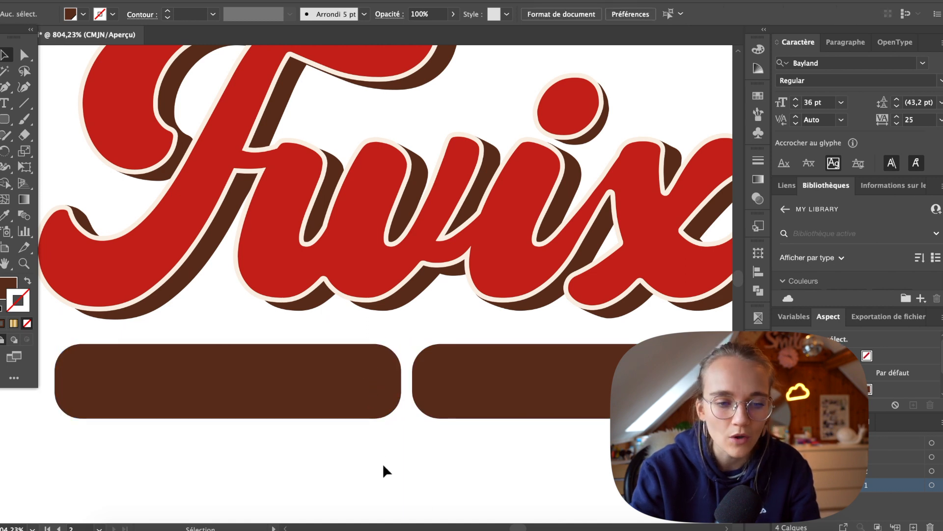
pyautogui.scroll(-3, 383, 471)
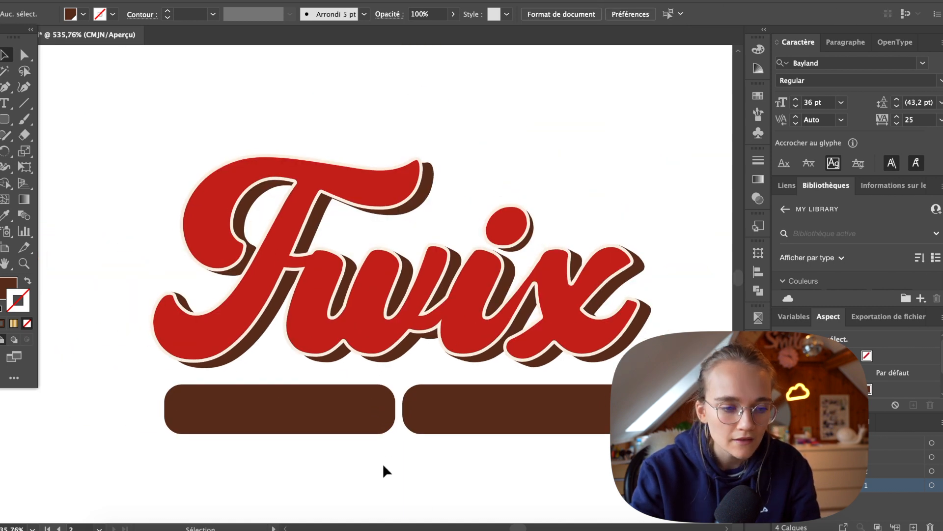
pyautogui.scroll(-1, 383, 471)
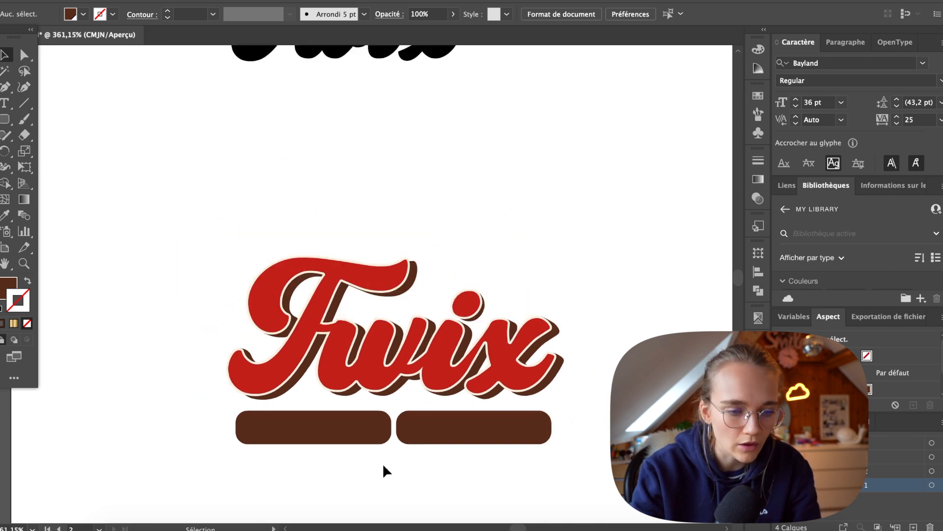
pyautogui.scroll(2, 385, 467)
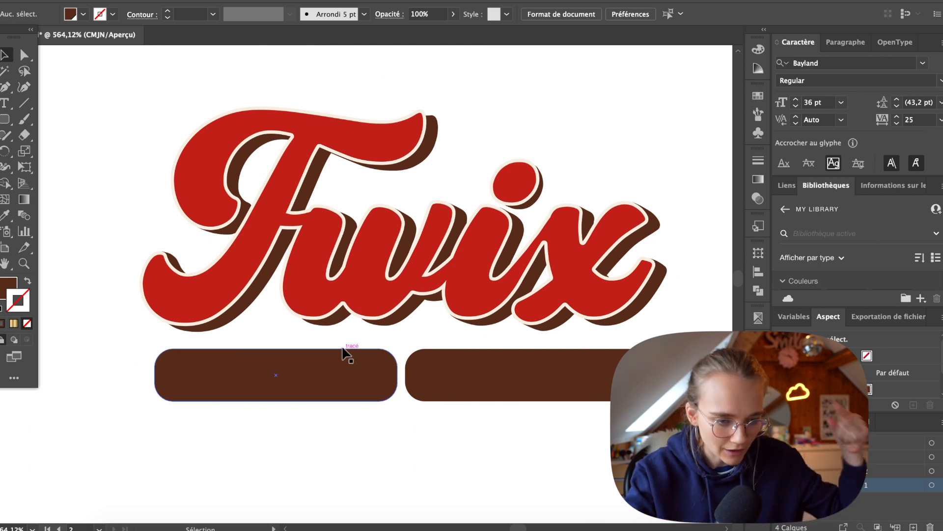
pyautogui.scroll(-2, 342, 347)
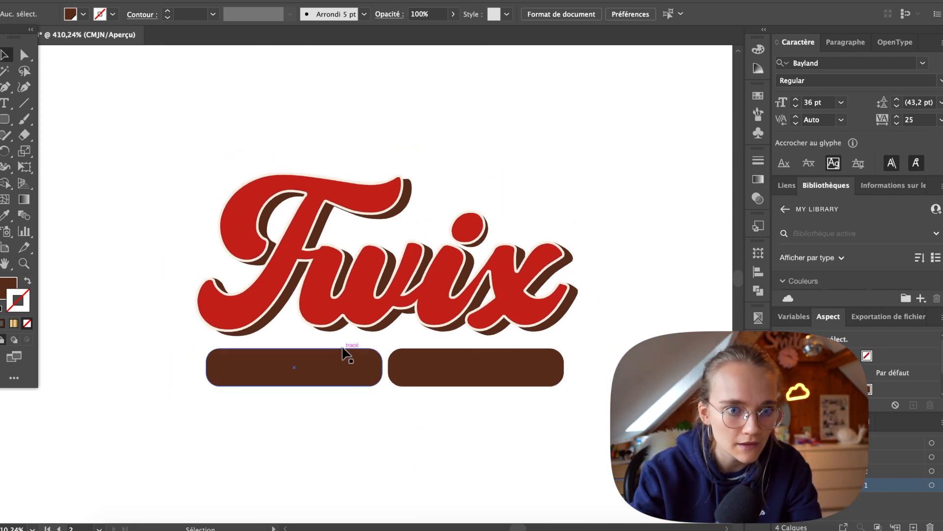
# - Create an area text object for the TWIN BAR wording and set its font to Montserrat
pyautogui.click(5, 102)
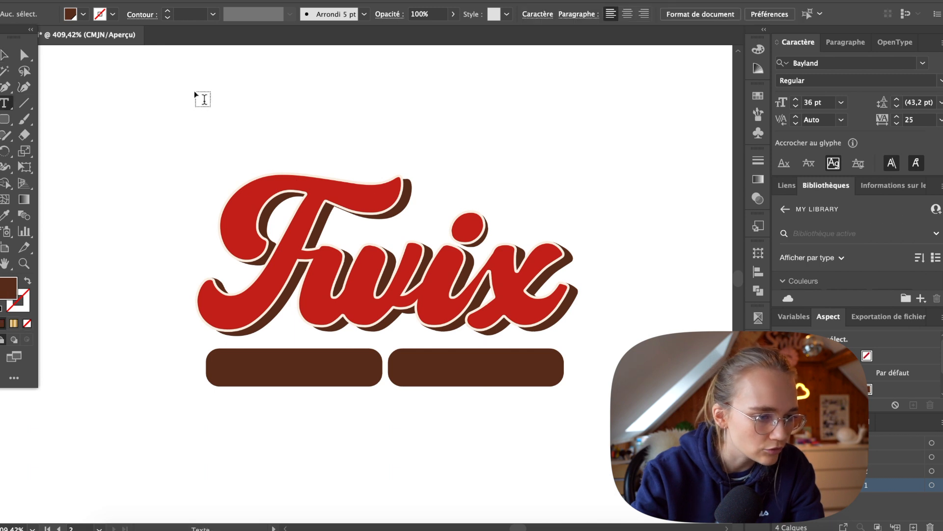
pyautogui.moveTo(182, 87); pyautogui.dragTo(534, 150)
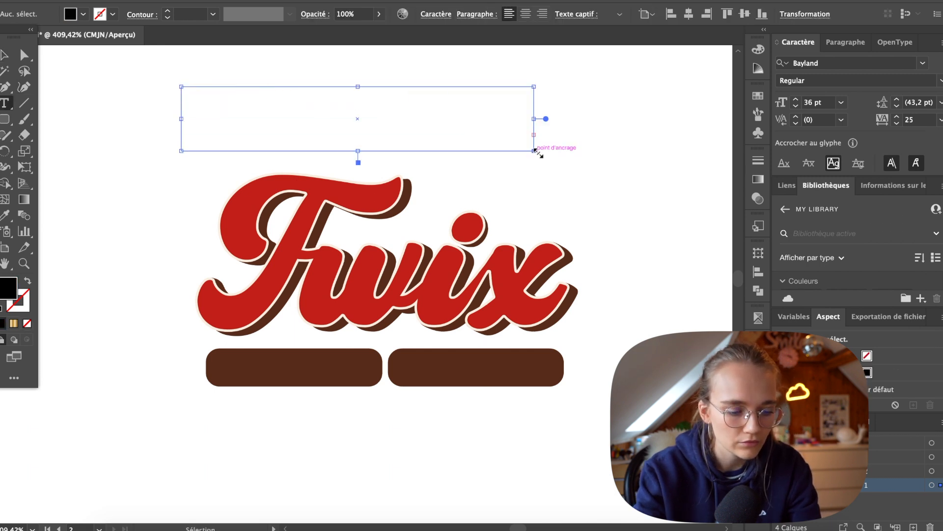
pyautogui.click(842, 103)
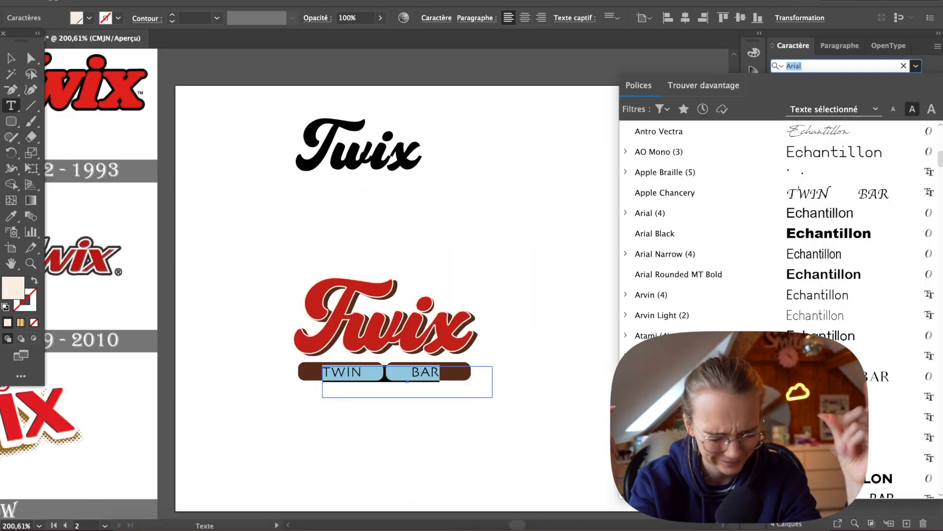
pyautogui.write('MO')
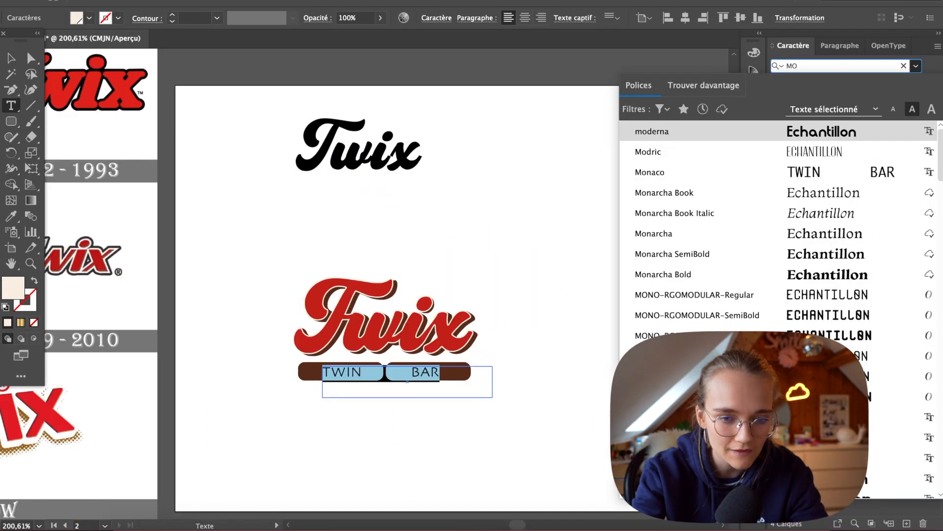
pyautogui.write('NTE')
# - Select the complete Twix logo with its TWIN BAR wording and place a duplicate beside it on the right
pyautogui.moveTo(501, 421); pyautogui.dragTo(203, 226)
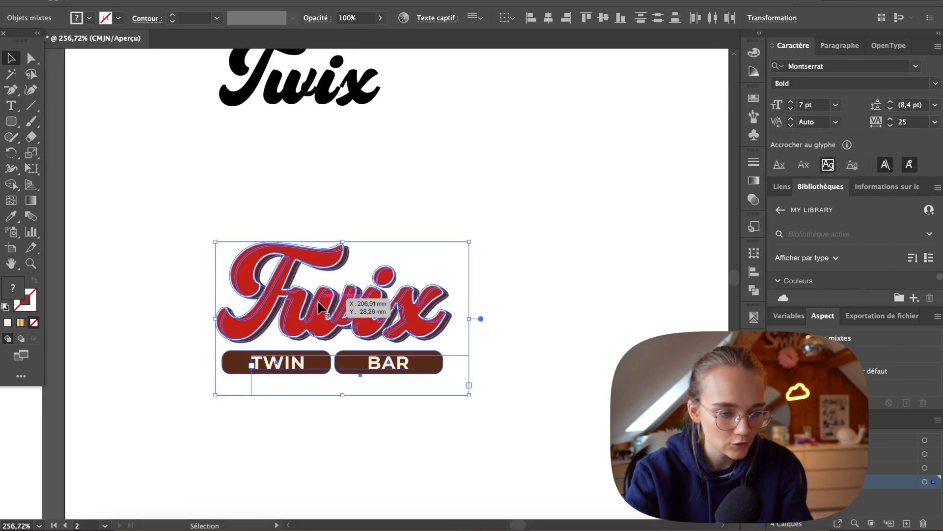
pyautogui.moveTo(320, 308); pyautogui.dragTo(586, 310)
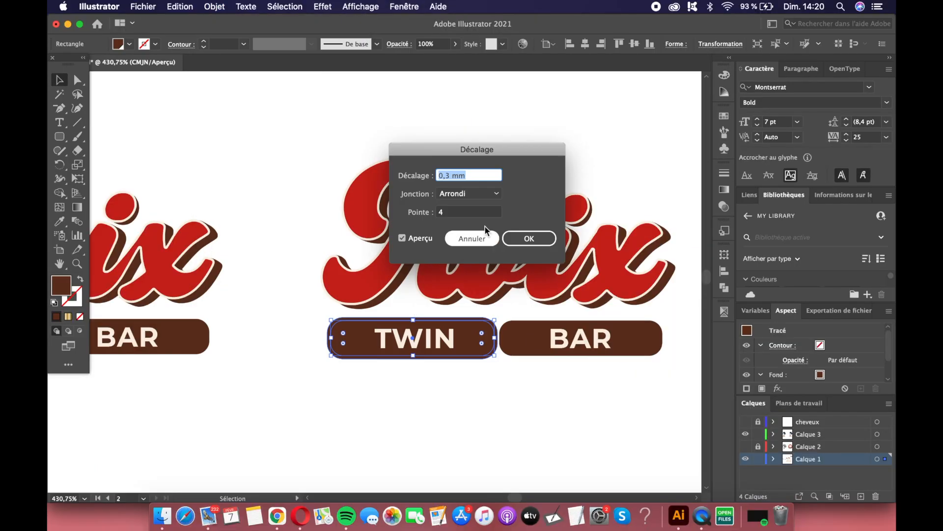
# - Offset the path of the duplicated logo's TWIN bar by 0,2 mm with Arrondi joins and fill the new outline cream
pyautogui.write('0,2')
pyautogui.press('Return')
pyautogui.click(118, 44)
pyautogui.click(118, 73)
pyautogui.click(276, 148)
# - Offset the path of the BAR bar by 0,2 mm with Arrondi joins and fill the new outline cream
pyautogui.click(528, 342)
pyautogui.click(214, 7)
pyautogui.click(408, 302)
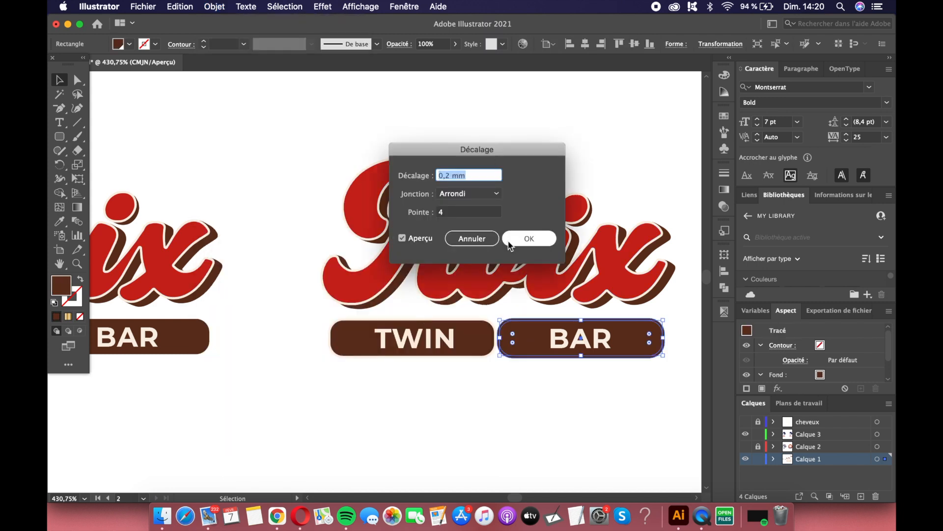
pyautogui.click(529, 239)
pyautogui.click(118, 44)
pyautogui.click(118, 73)
pyautogui.click(423, 383)
# - Try a further path offset on the brown TWIN bar shape
pyautogui.click(432, 324)
pyautogui.click(216, 7)
pyautogui.click(407, 303)
pyautogui.click(524, 240)
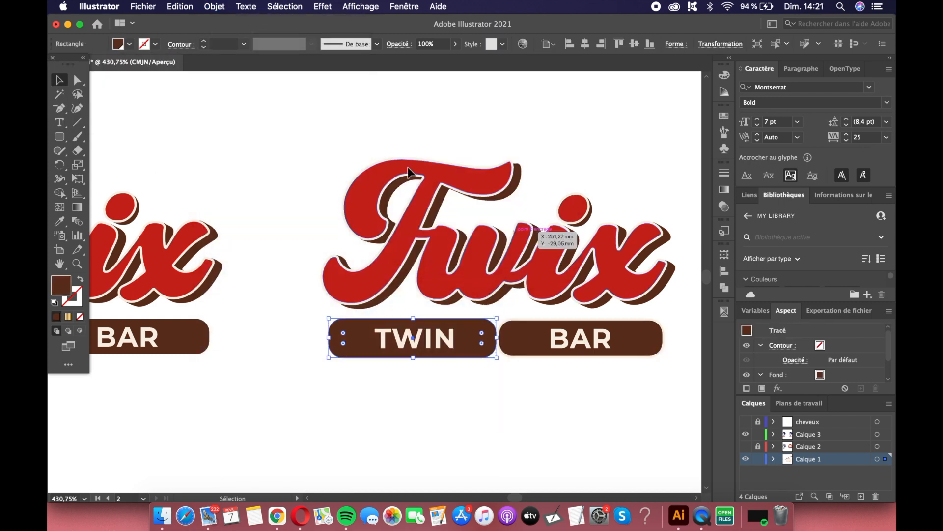
pyautogui.click(282, 242)
# - Offset the cream outline of the TWIN bar outward and fill the resulting path red
pyautogui.scroll(10, 343, 358)
pyautogui.click(351, 346)
pyautogui.click(214, 7)
pyautogui.click(408, 302)
pyautogui.click(524, 241)
pyautogui.click(117, 45)
pyautogui.click(136, 81)
pyautogui.click(206, 256)
# - Group the brown TWIN bar with its cream and red outlines
pyautogui.scroll(-12, 206, 256)
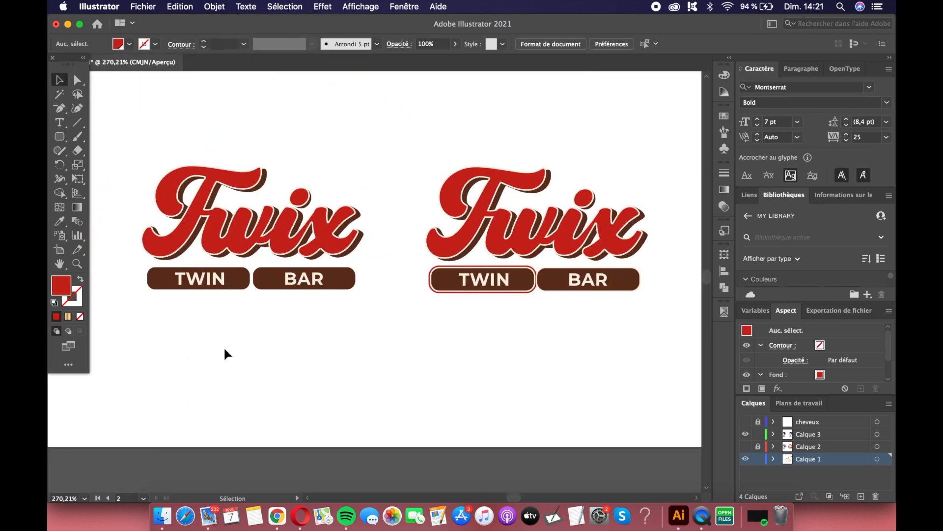
pyautogui.scroll(5, 543, 261)
pyautogui.click(398, 283)
pyautogui.moveTo(181, 290); pyautogui.dragTo(183, 293)
pyautogui.press('super+g')
# - Delete the brown bar and cream outline behind the BAR wording
pyautogui.click(466, 288)
pyautogui.moveTo(438, 307); pyautogui.dragTo(381, 319)
pyautogui.press('Delete')
# - Isolate the grouped TWIN bar and adjust the size of its outlined shapes
pyautogui.click(409, 290)
pyautogui.scroll(4, 407, 290)
pyautogui.doubleClick(400, 273)
pyautogui.click(384, 254)
pyautogui.moveTo(377, 323); pyautogui.dragTo(388, 313)
pyautogui.click(386, 243)
# - Duplicate the outlined bar group to the BAR wording's place and send it to the back (Arrière-plan)
pyautogui.scroll(-5, 386, 275)
pyautogui.press('super+v')
pyautogui.moveTo(558, 282); pyautogui.dragTo(579, 282)
pyautogui.rightClick(580, 281)
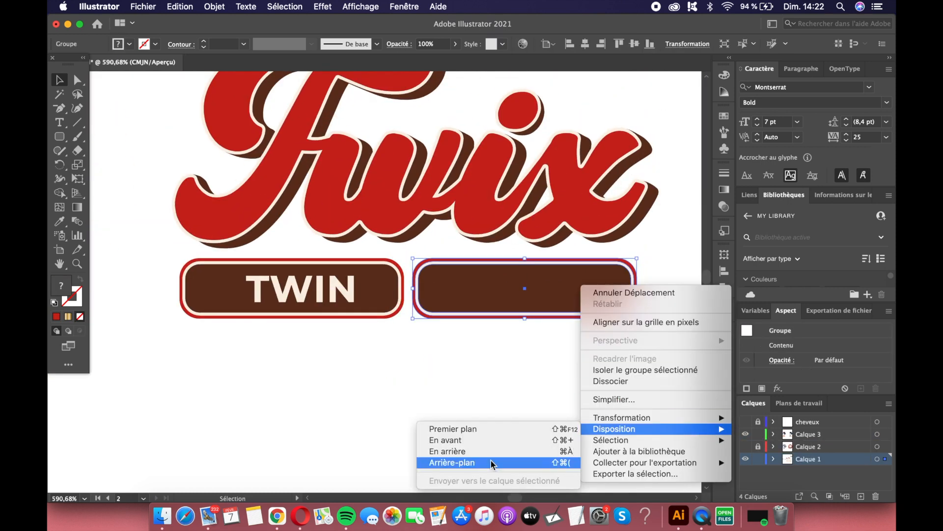